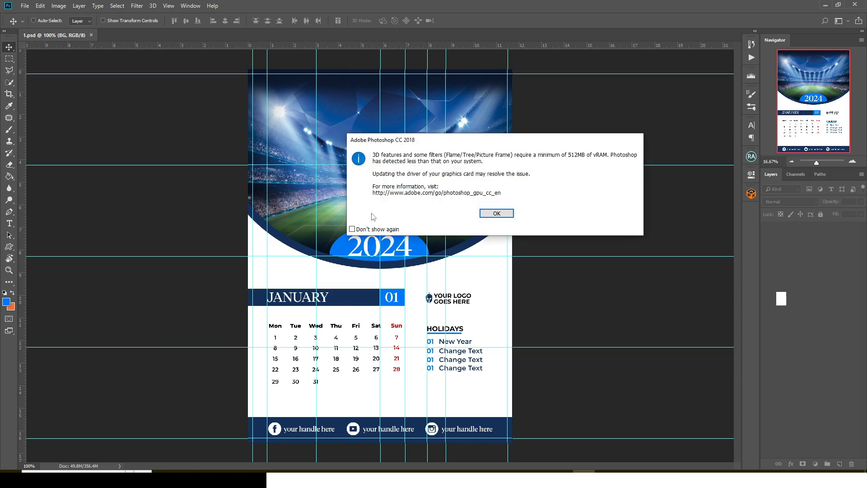
Dismiss the graphics notice and hide the january, month, HOLIDAYS, LOGO, HANDLES and BG layer groups.
click(502, 216)
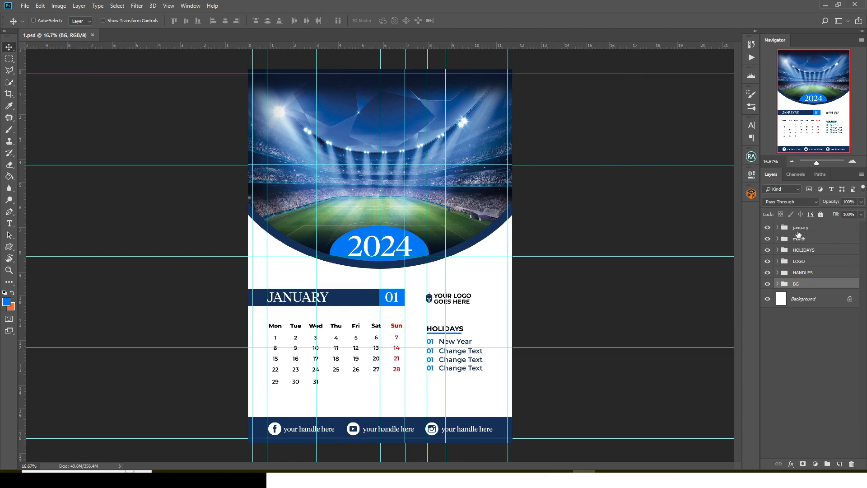
click(767, 227)
click(767, 238)
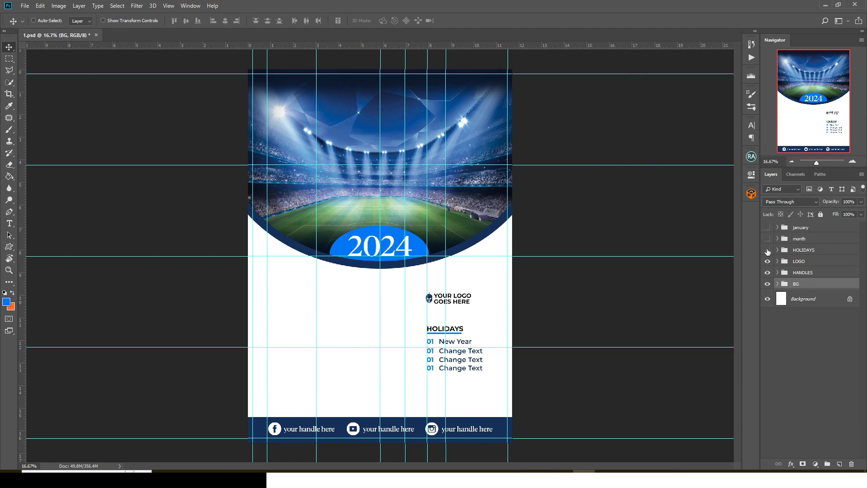
click(768, 250)
click(767, 261)
click(768, 272)
click(767, 283)
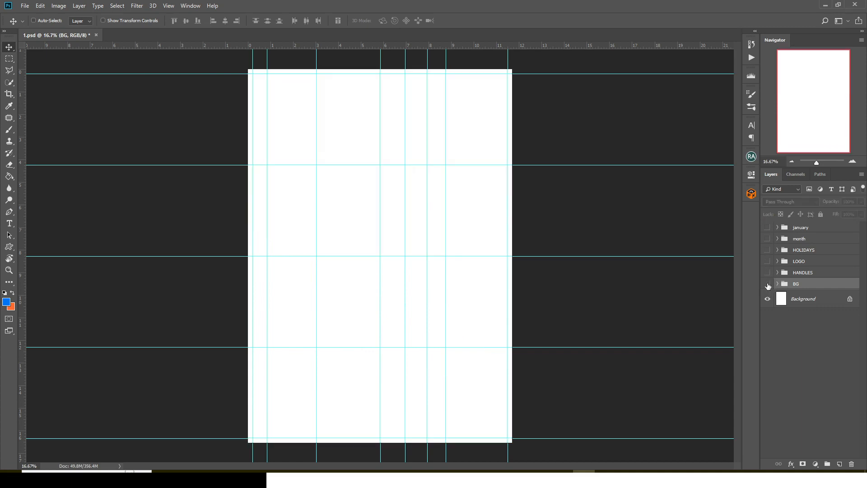
Show and expand the BG group, and toggle its 2024 text layer off and back on.
click(767, 284)
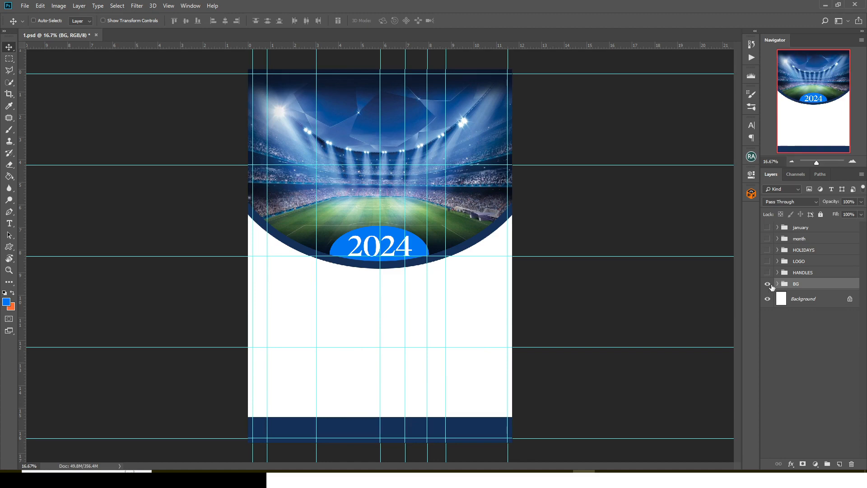
click(777, 285)
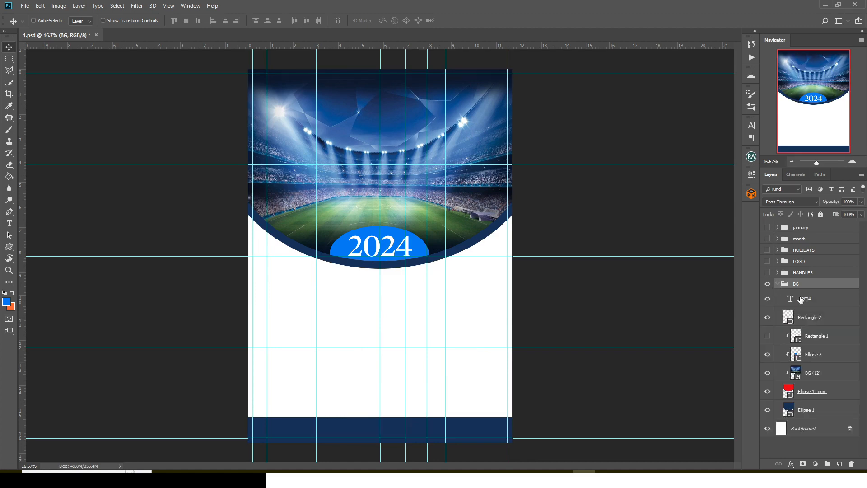
click(768, 301)
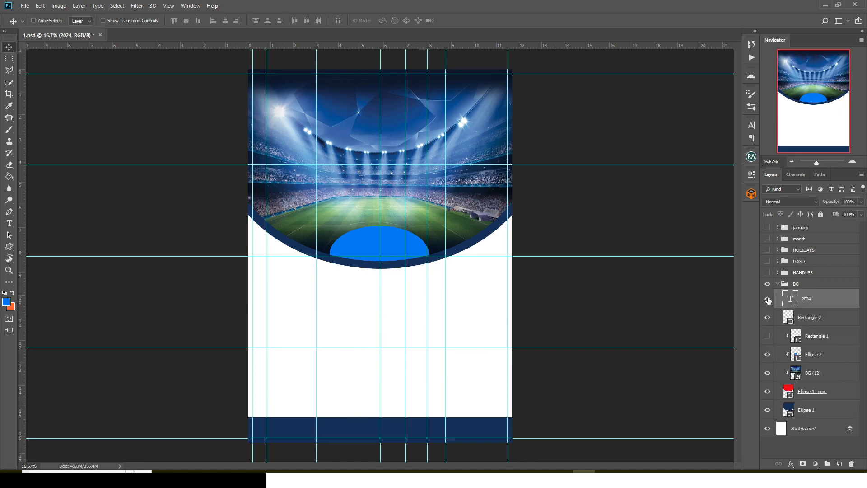
click(768, 300)
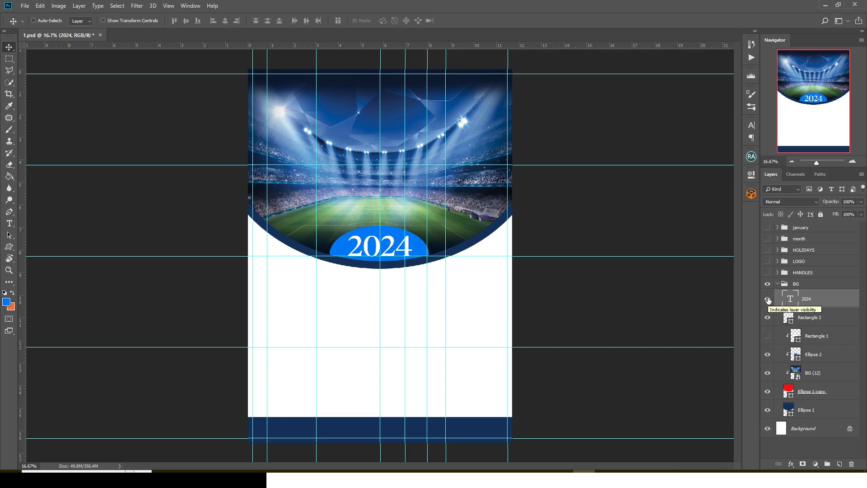
Recolor the Ellipse 1 shape, the curved border under the stadium picture, to dark red.
double_click(788, 409)
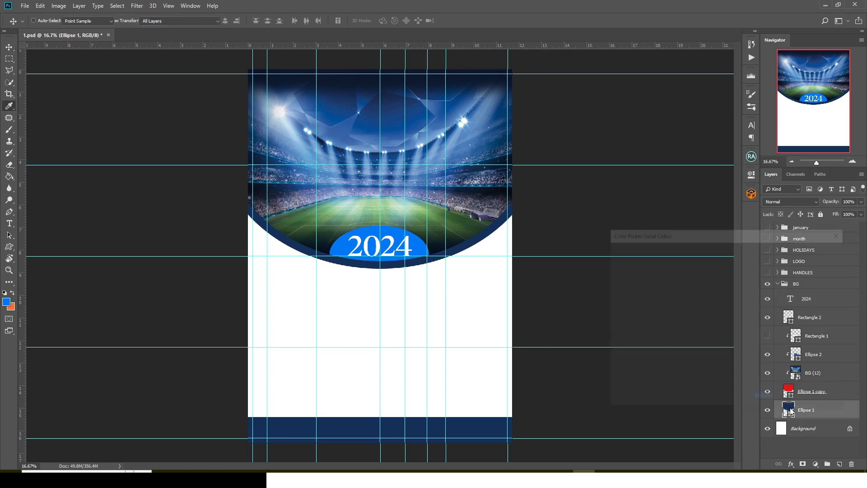
click(737, 365)
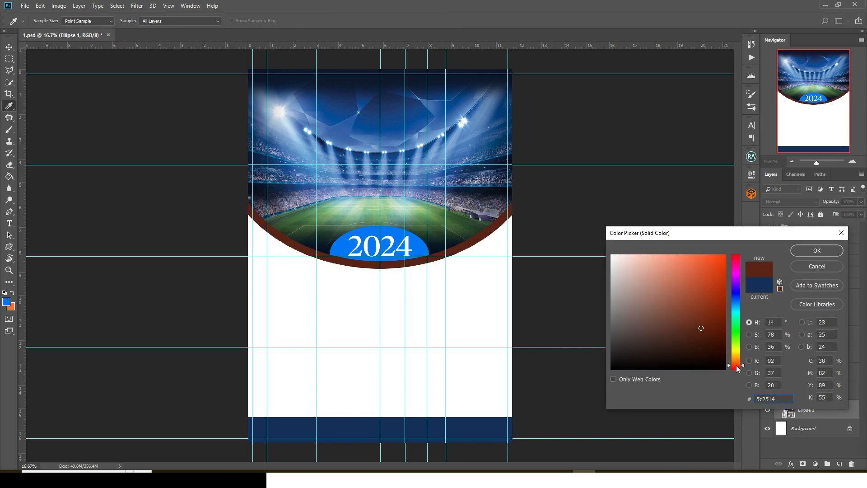
drag(735, 366, 735, 370)
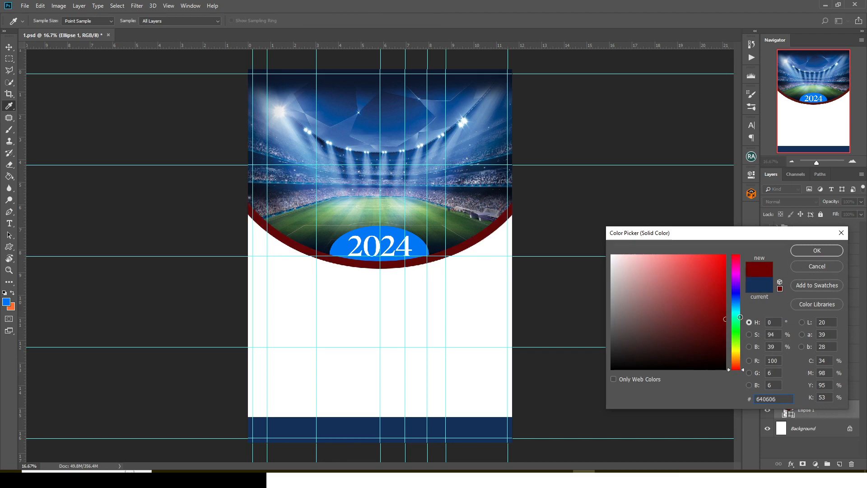
click(801, 251)
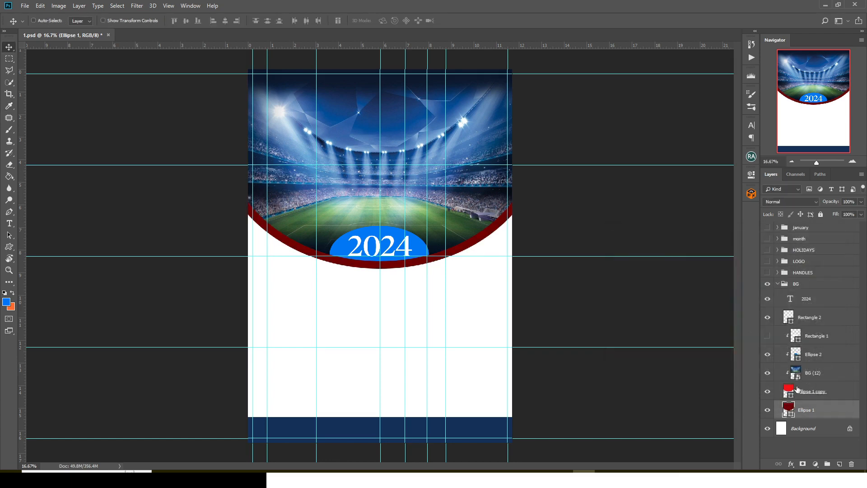
Recolor the Ellipse 2 shape behind the 2024 text to orange-red ff3600.
click(796, 354)
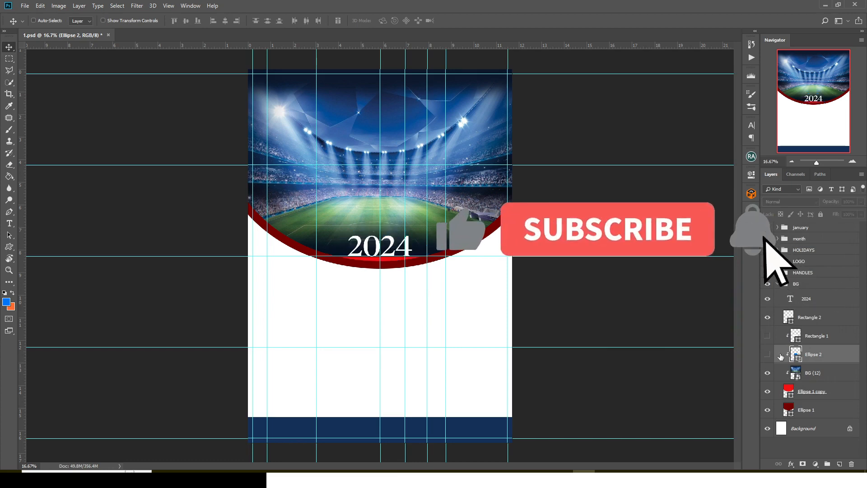
double_click(795, 354)
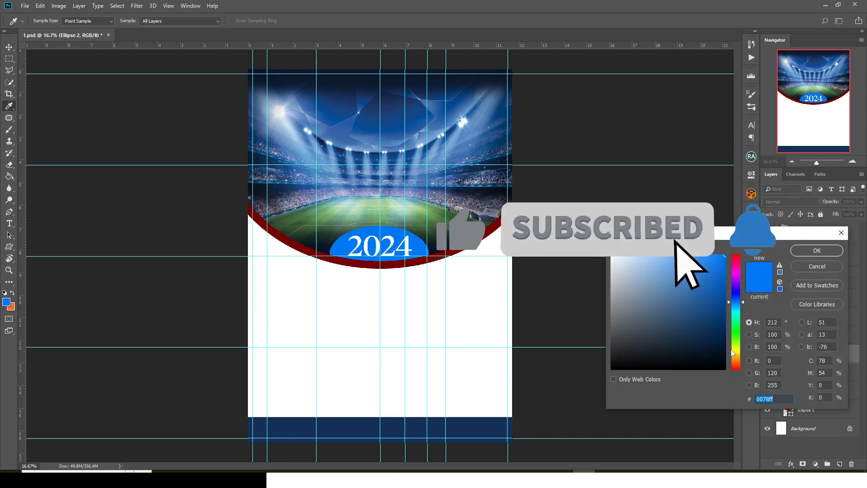
text(ff3600)
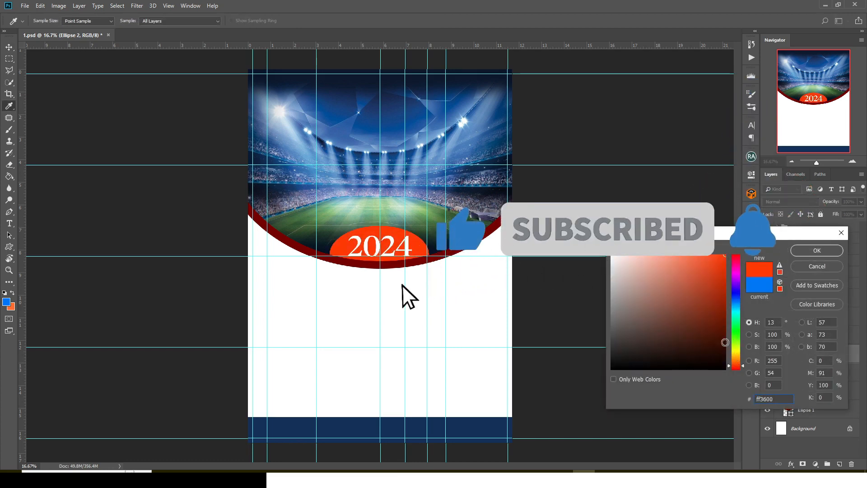
click(806, 248)
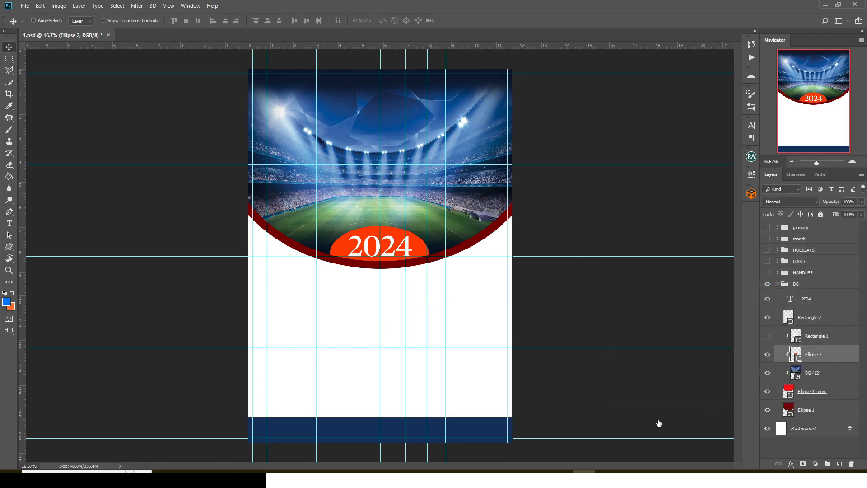
Switch to File Explorer and place the red Toy Drive image from Downloads directly above the BG (12) layer.
key(alt+bracketleft)
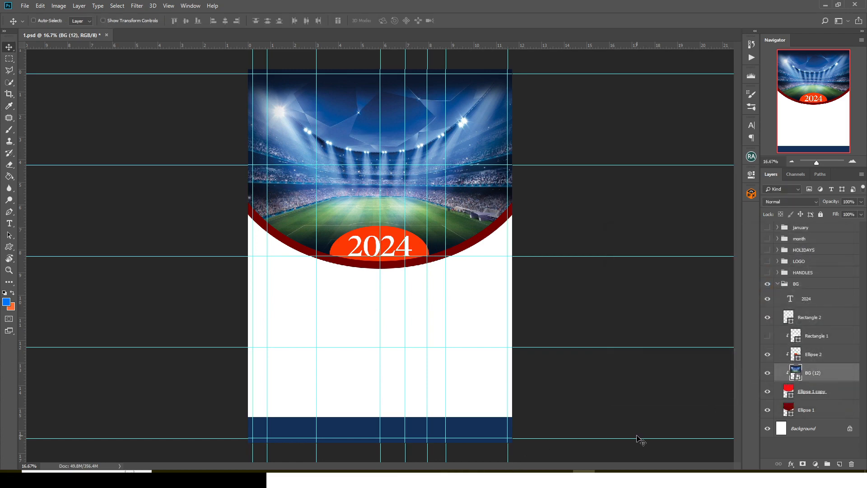
key(super+e)
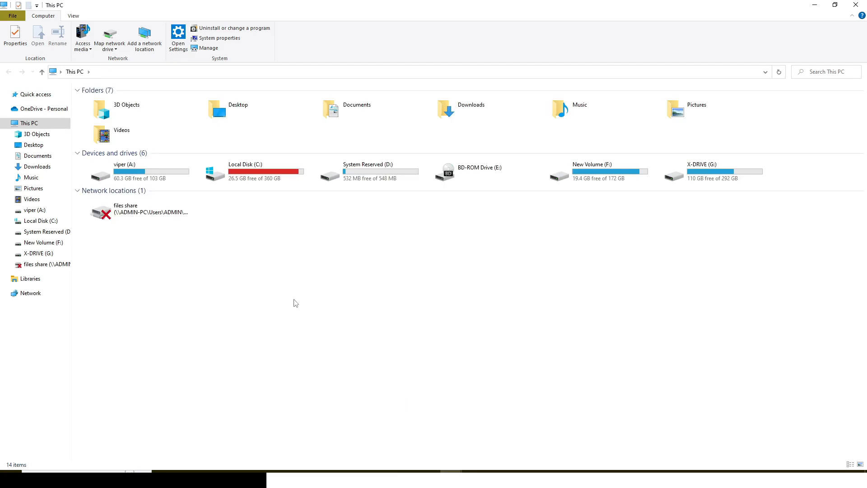
click(40, 156)
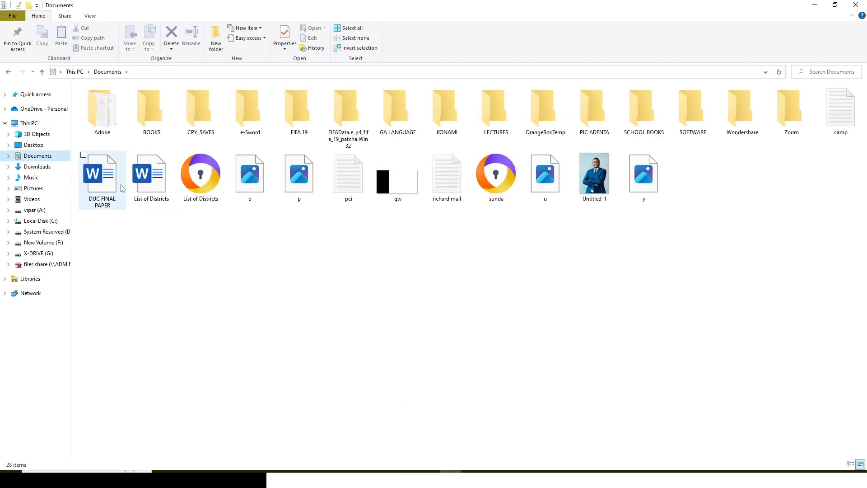
click(43, 166)
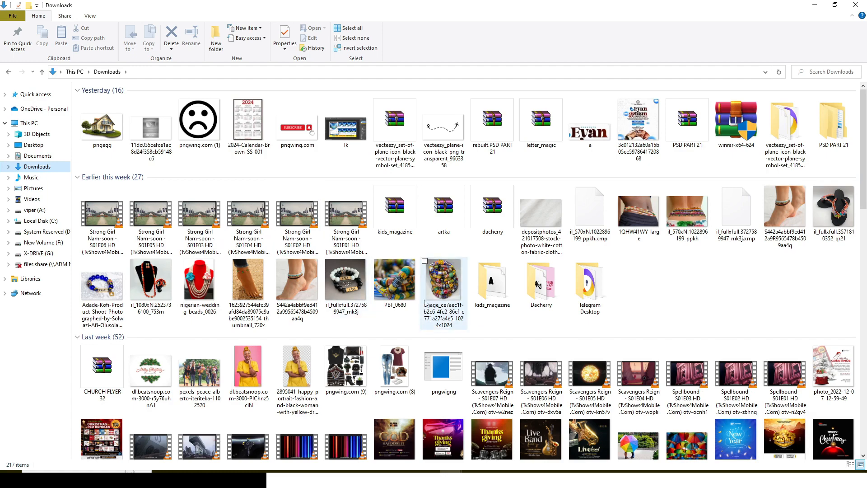
scroll(286, 291, down, 3)
click(201, 228)
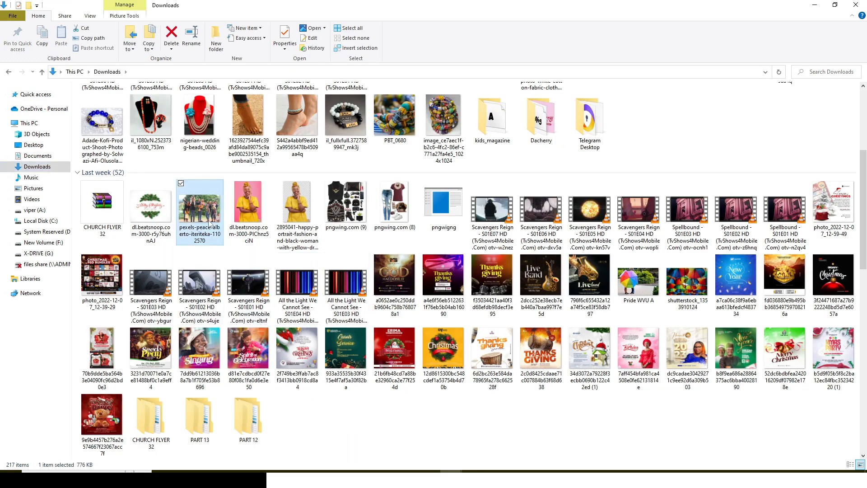
click(102, 412)
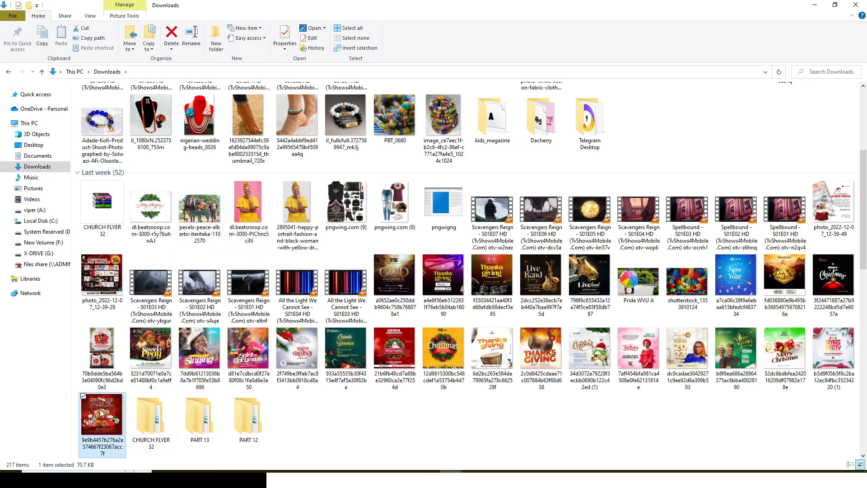
drag(98, 418, 430, 284)
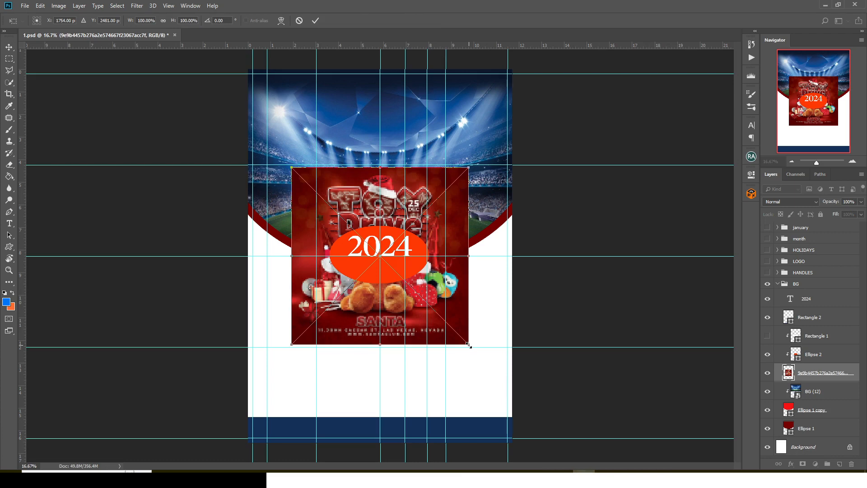
Scale the placed Toy Drive image to the full page width and align it with the page's upper edge.
drag(468, 344, 507, 394)
drag(416, 328, 413, 275)
key(Return)
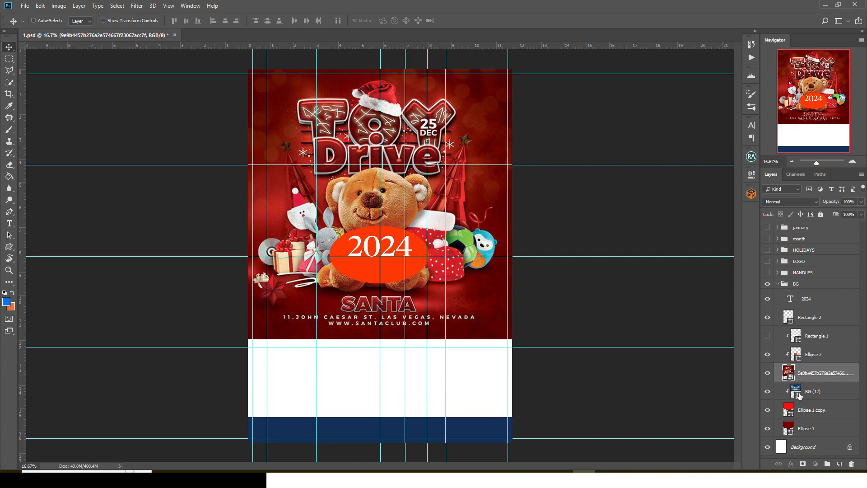
Delete the BG (12) stadium layer and clip the Toy Drive image to the Ellipse 1 copy shape.
click(799, 395)
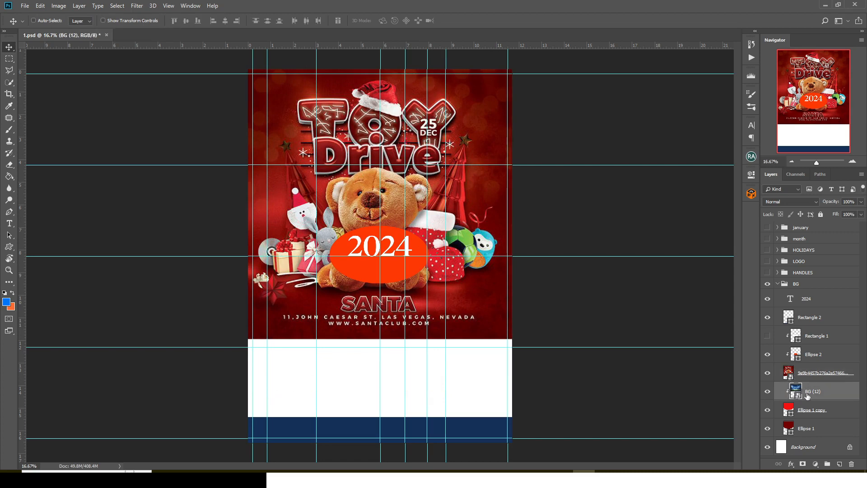
key(Delete)
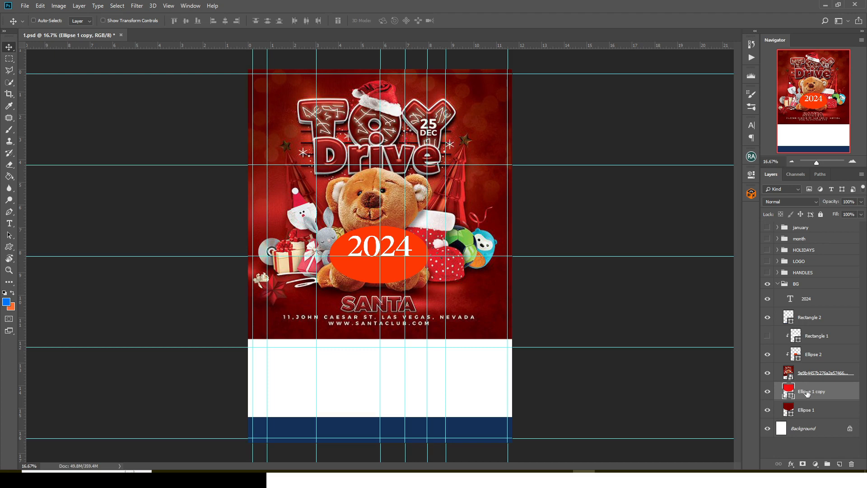
right_click(811, 373)
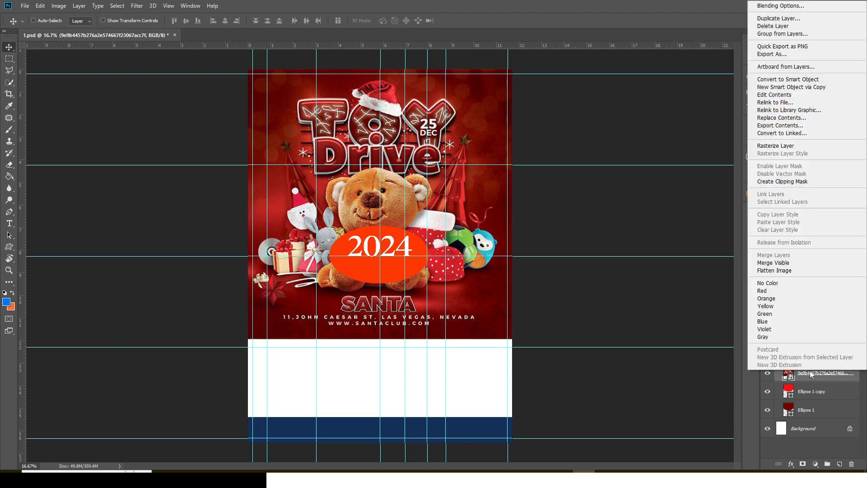
click(775, 182)
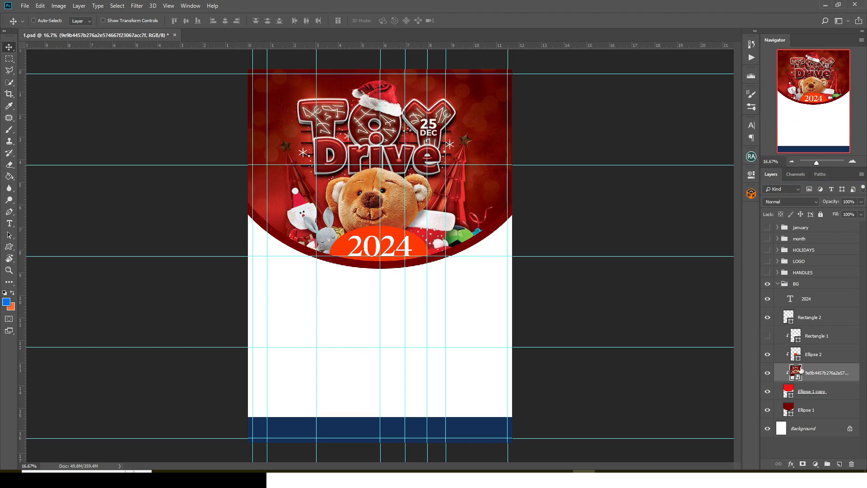
Recolor the Ellipse 2 shape behind the 2024 text to white, sampled from the blank page area.
click(785, 359)
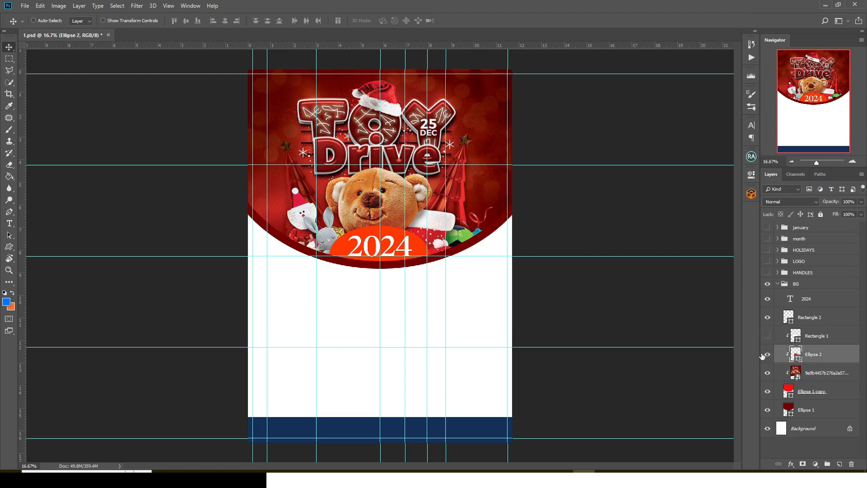
double_click(796, 356)
drag(625, 363, 605, 373)
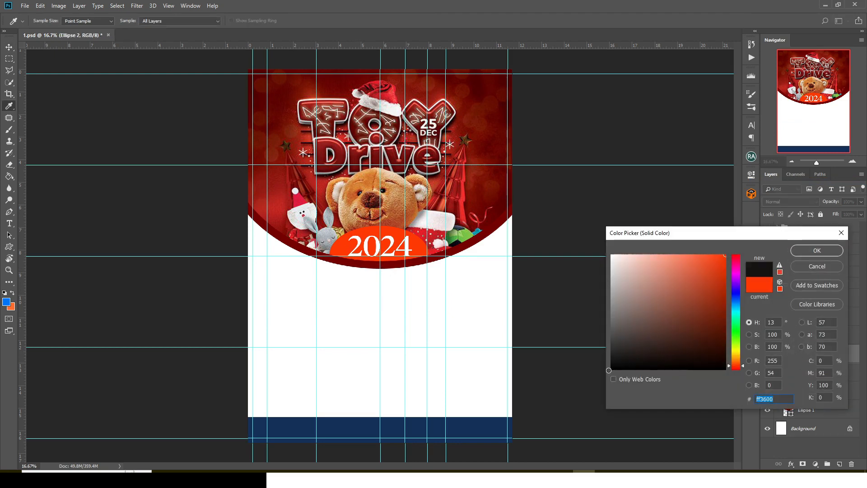
drag(651, 346, 599, 347)
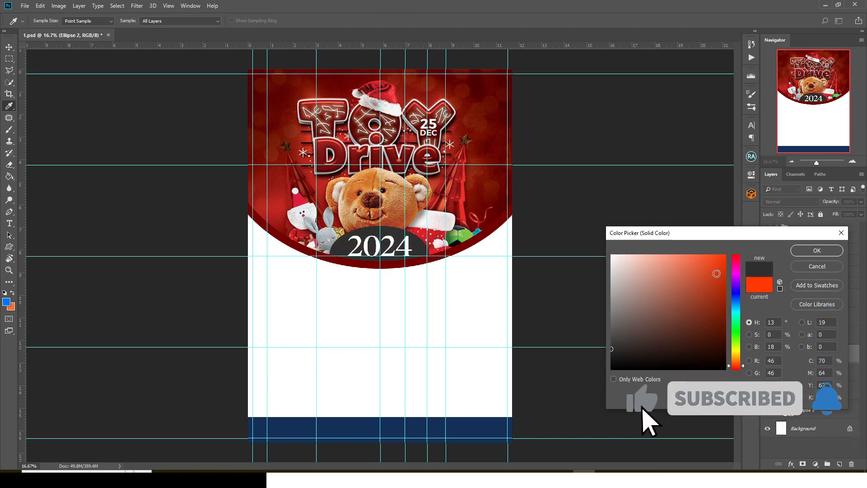
click(459, 318)
click(810, 252)
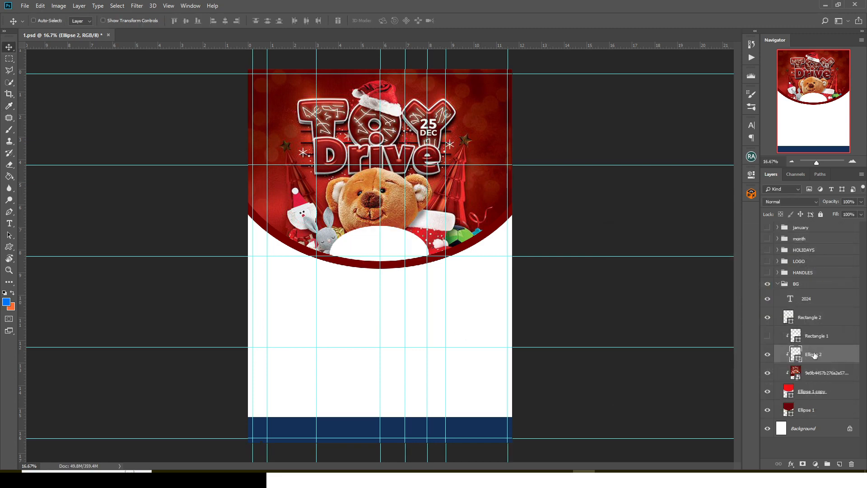
Toggle the visibility of Rectangle 1 and Rectangle 2 to check which part of the design each covers.
click(767, 336)
click(767, 337)
click(775, 319)
click(767, 318)
click(767, 318)
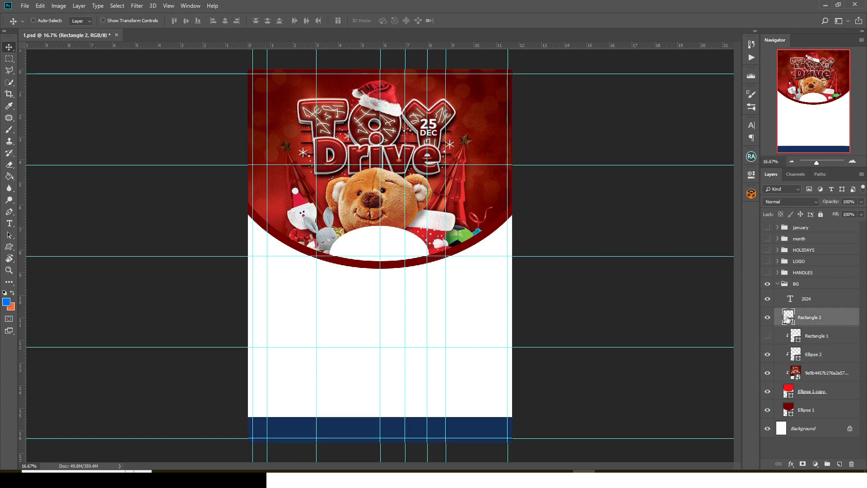
Recolor the Rectangle 2 footer bar to the dark red sampled from the curved border.
double_click(786, 319)
click(393, 265)
click(804, 250)
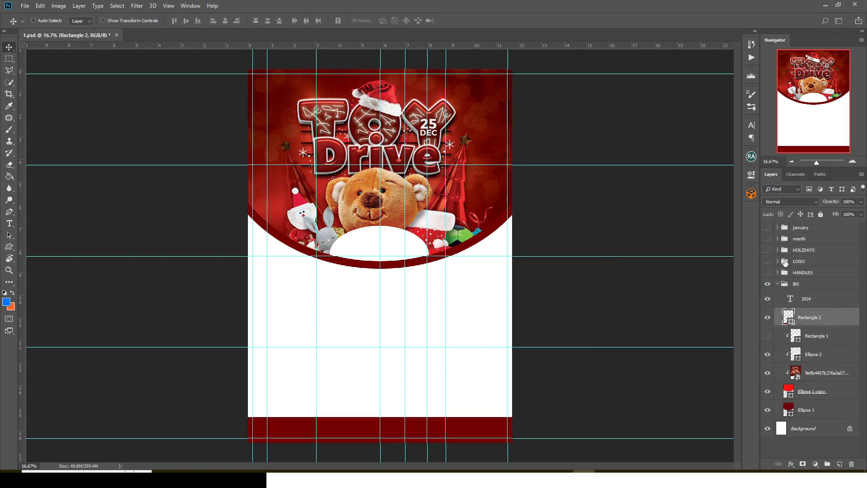
Recolor the 2024 text on the white ellipse to black.
click(796, 303)
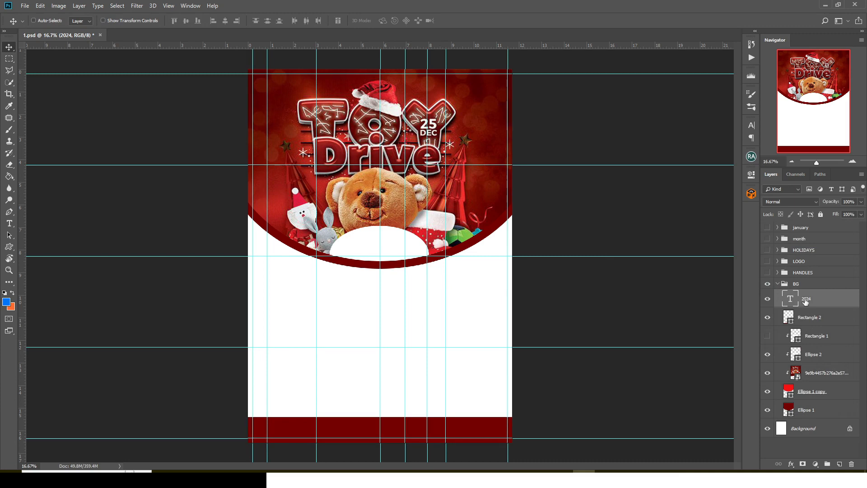
click(752, 125)
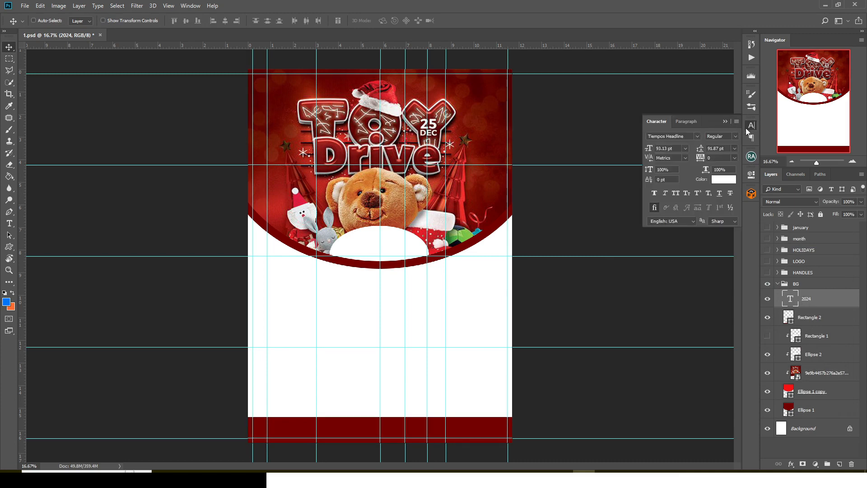
click(752, 125)
click(752, 125)
click(190, 5)
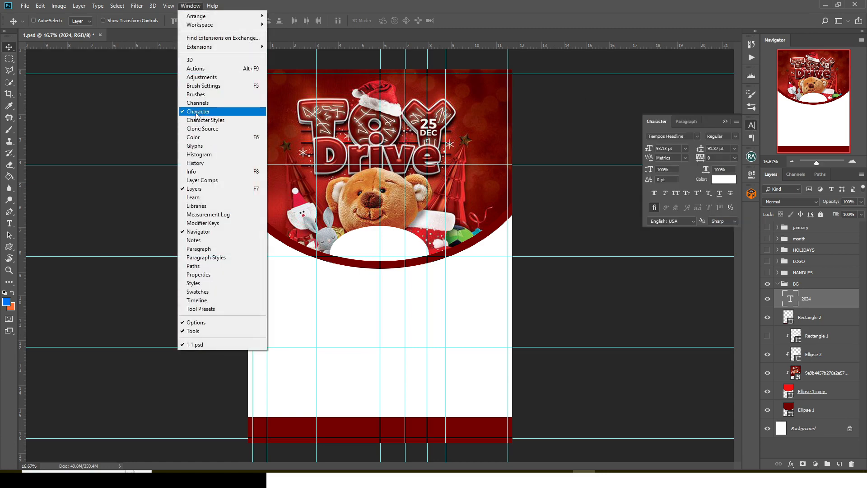
click(721, 181)
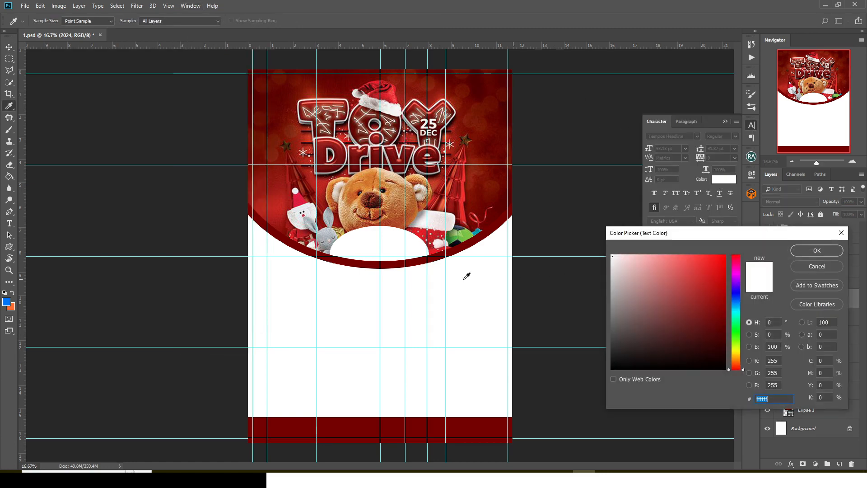
click(415, 261)
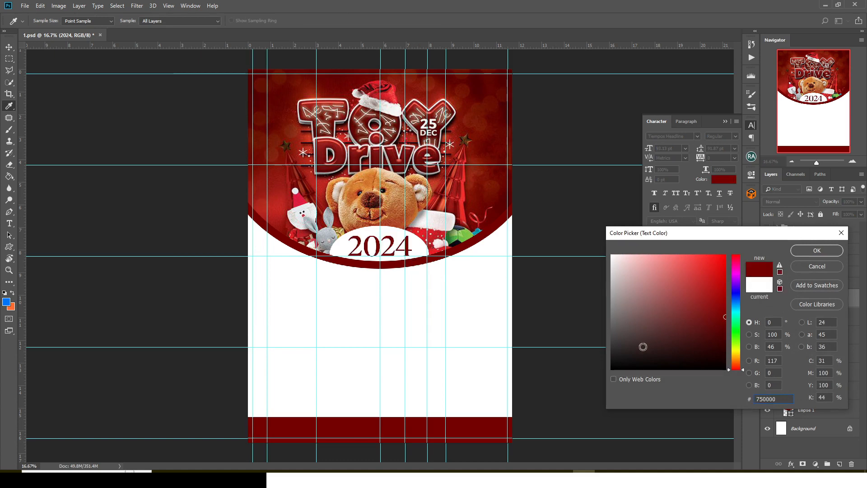
drag(640, 346, 586, 385)
click(804, 251)
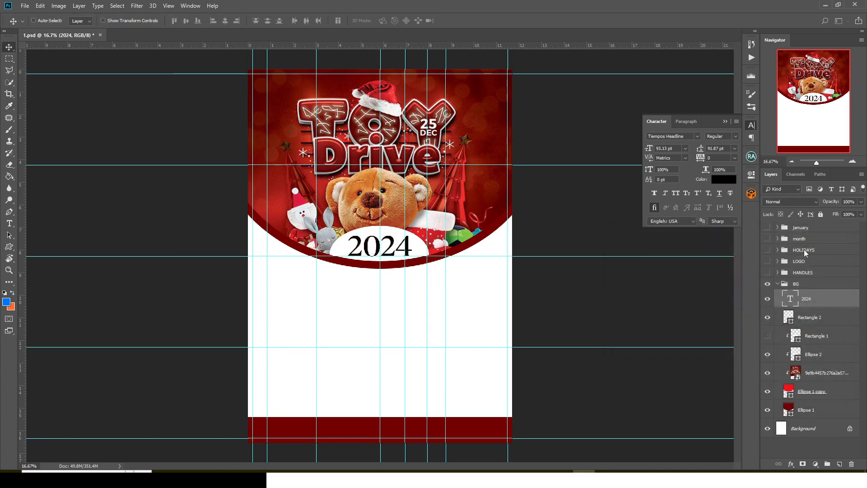
click(725, 121)
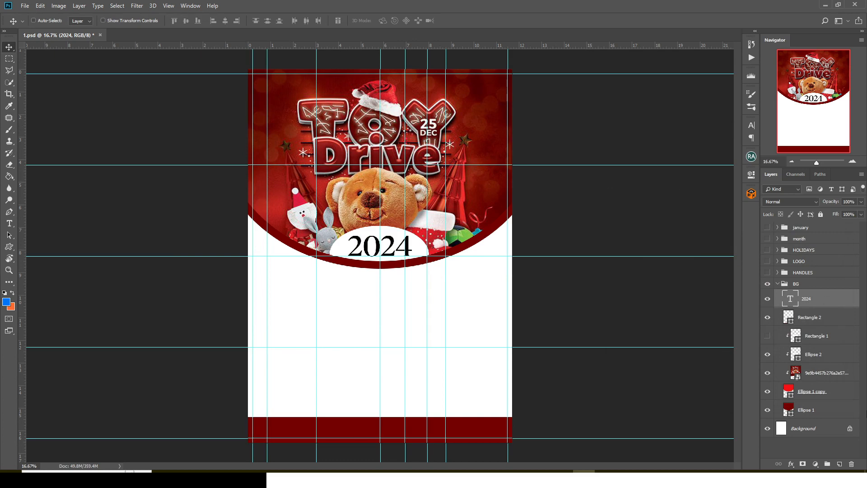
Hide the guides, collapse the BG group, and make the HANDLES group visible.
key(ctrl+semicolon)
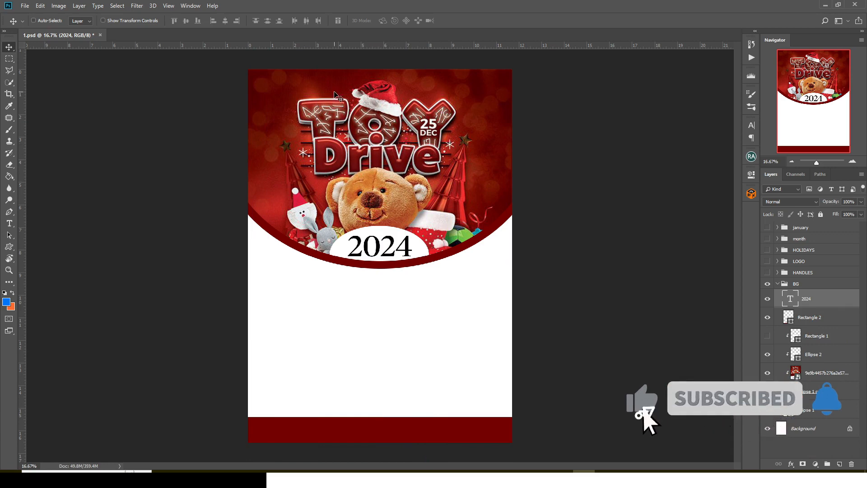
click(777, 283)
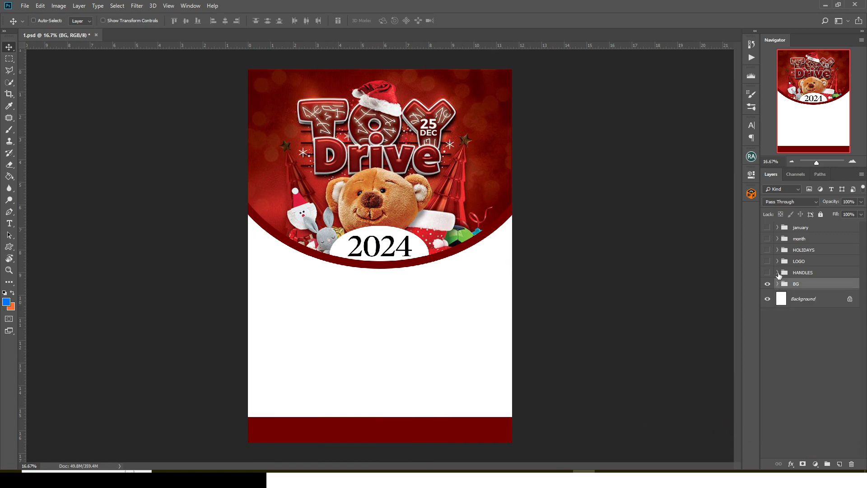
click(767, 273)
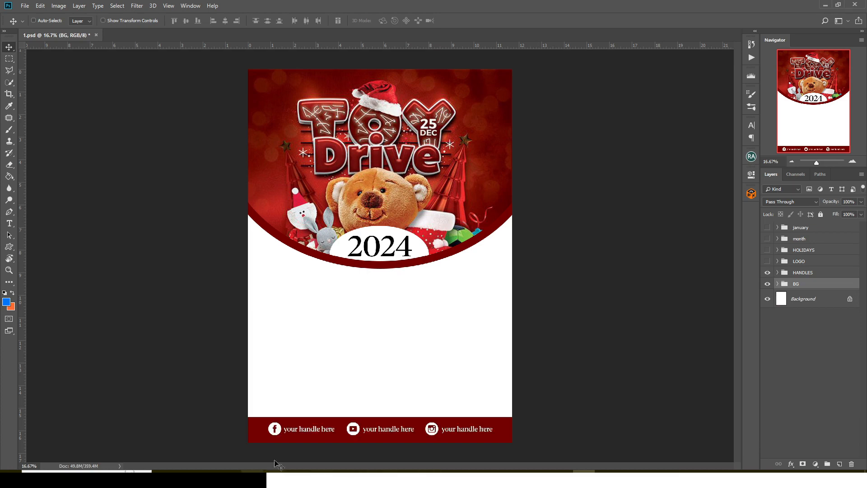
Toggle the int, yt and facebook groups inside HANDLES and the facebook icon layer to check which footer item each covers.
click(777, 272)
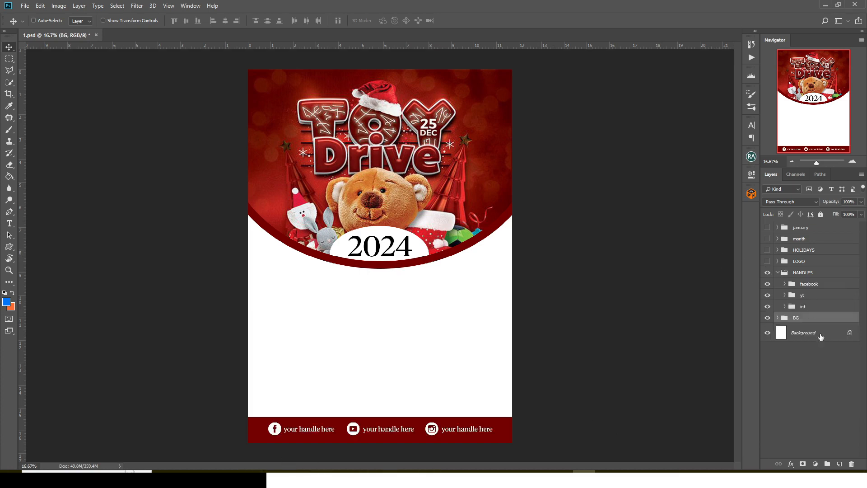
click(768, 307)
click(767, 307)
click(768, 296)
click(768, 295)
click(768, 284)
click(767, 284)
click(784, 284)
click(767, 299)
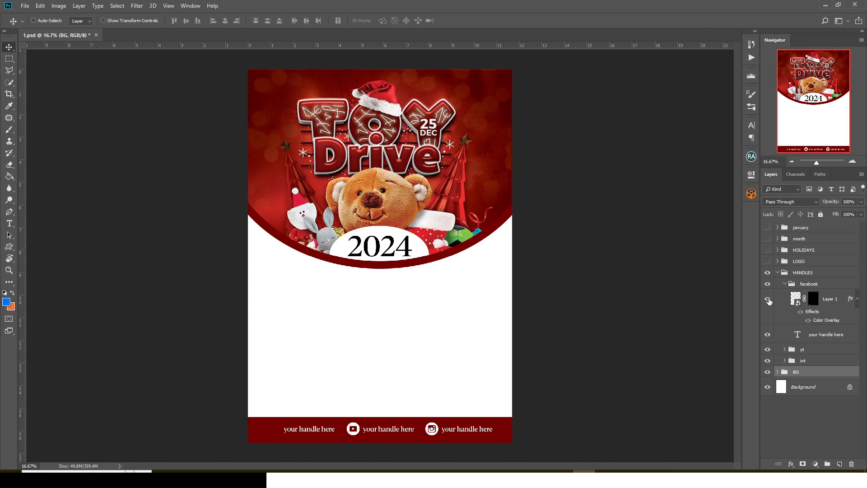
Try green and orange color overlays on the Facebook icon in the footer.
click(823, 321)
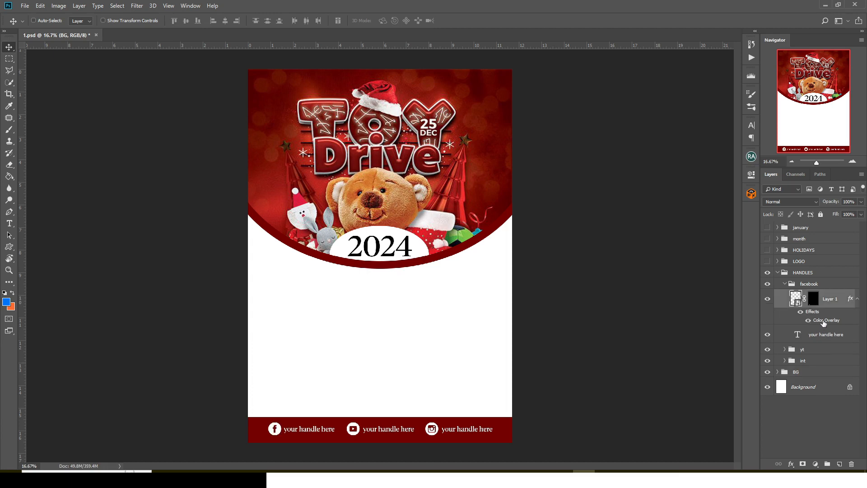
double_click(823, 321)
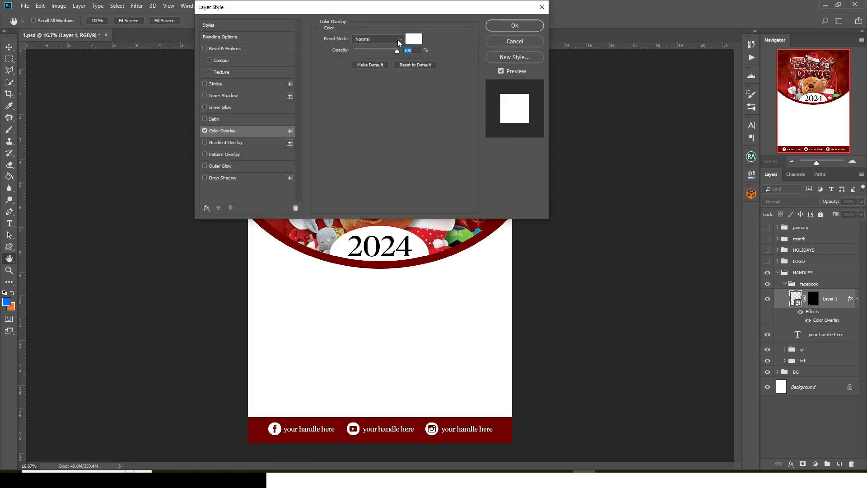
click(413, 40)
click(465, 236)
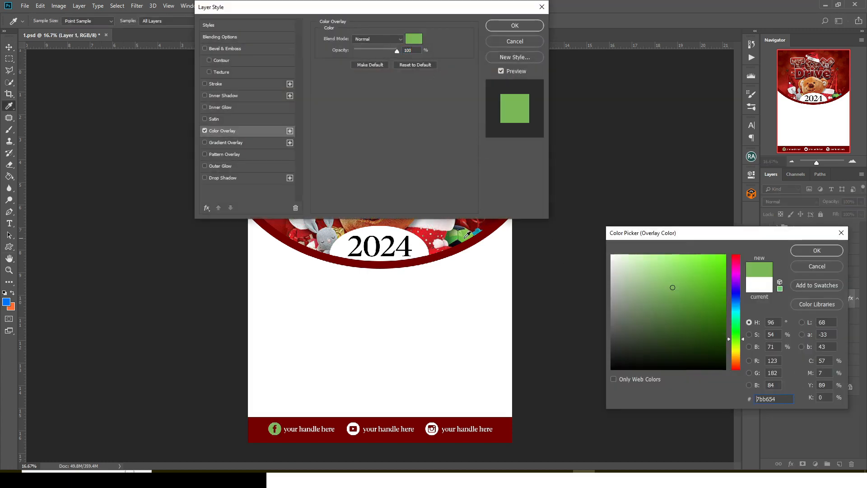
click(738, 357)
click(716, 297)
drag(716, 297, 725, 254)
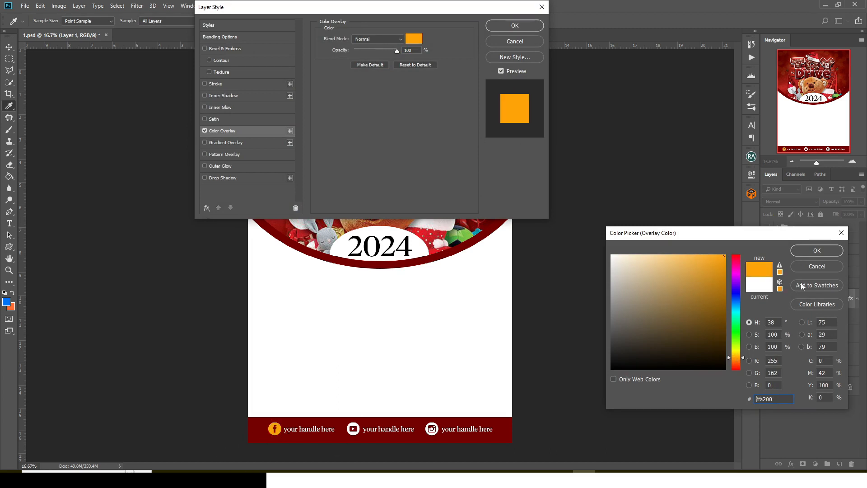
click(812, 267)
click(519, 41)
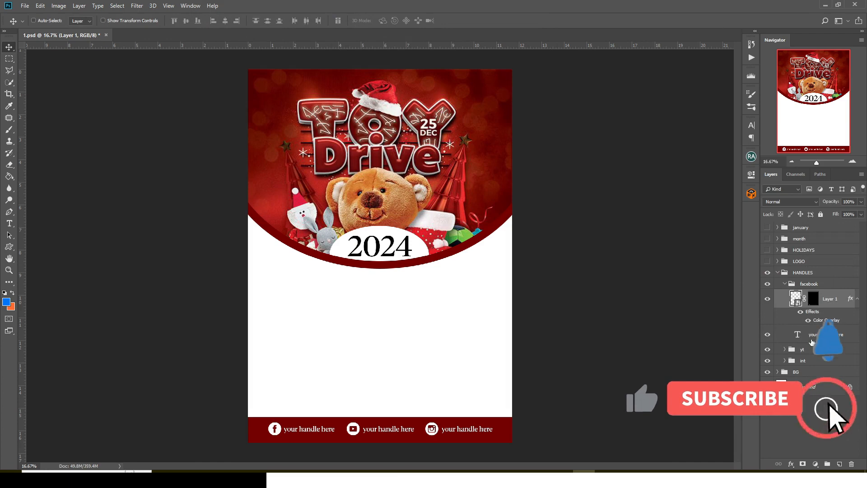
Replace the Facebook placeholder handle text in the footer with "thwhhgahsgjghja".
click(808, 338)
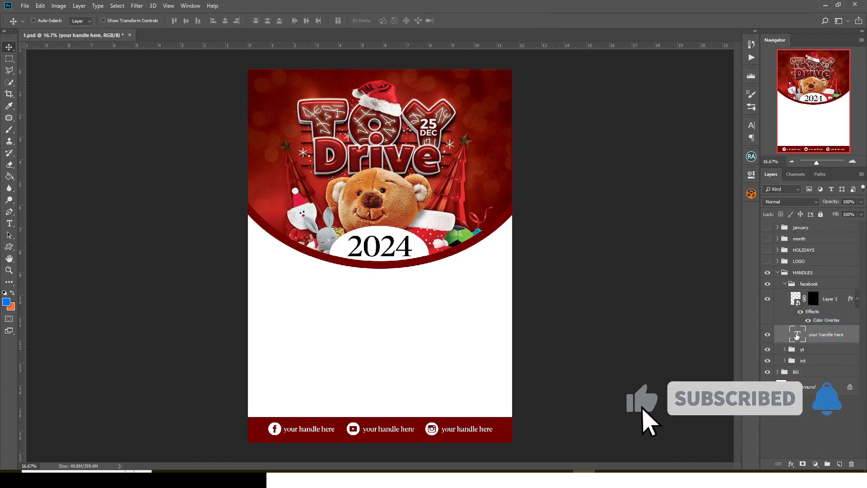
double_click(796, 335)
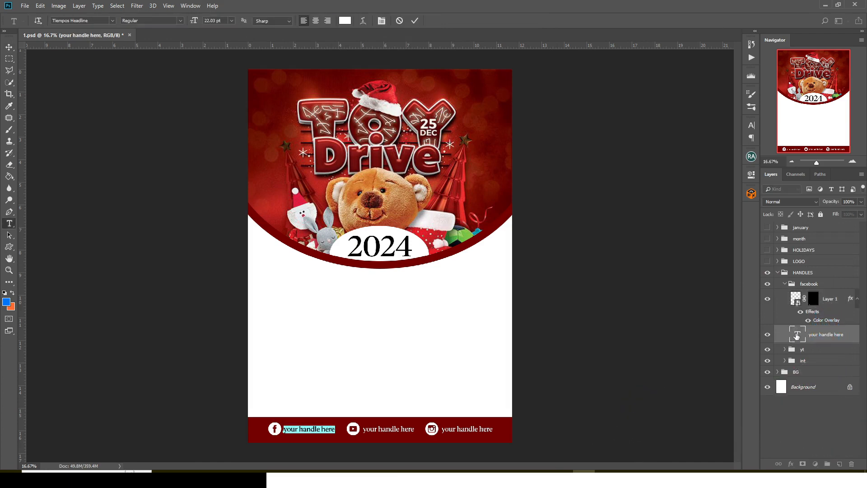
text(thwhhgahsgjghja)
key(ctrl+Return)
key(v)
Try changing the text color of the Facebook handle in the footer.
click(751, 125)
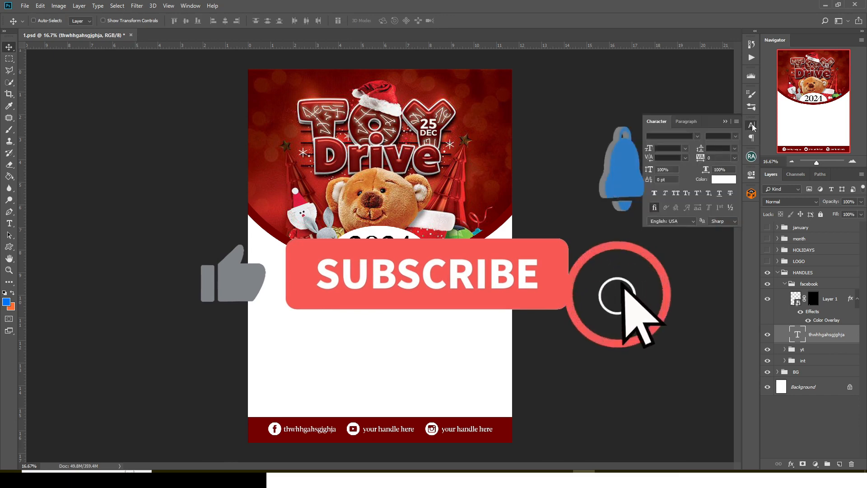
click(723, 179)
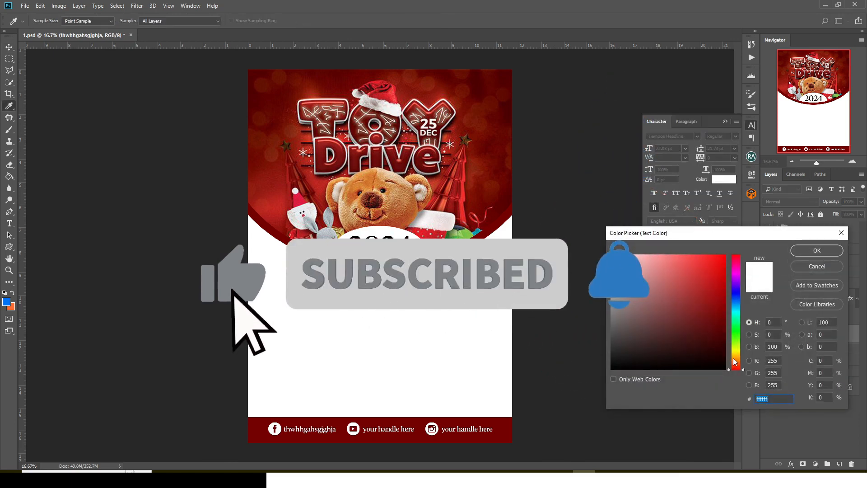
text(ffa200)
click(817, 250)
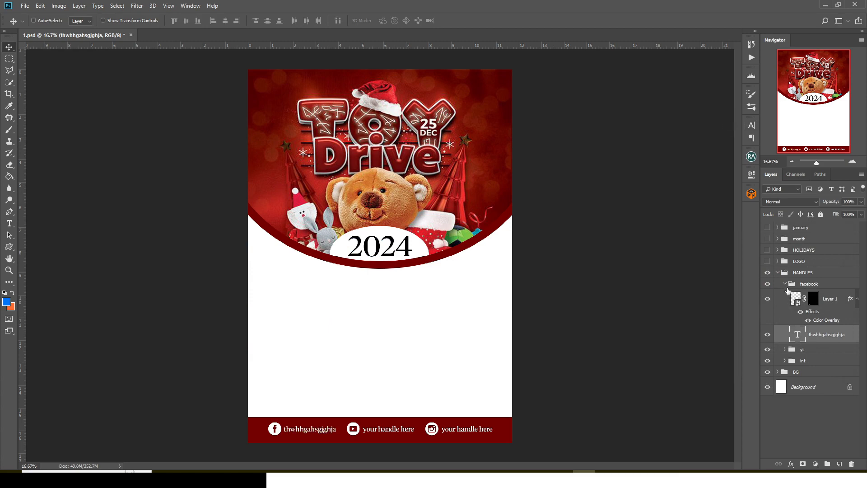
Collapse the facebook and HANDLES groups and make the LOGO and HOLIDAYS groups visible.
click(785, 284)
click(777, 273)
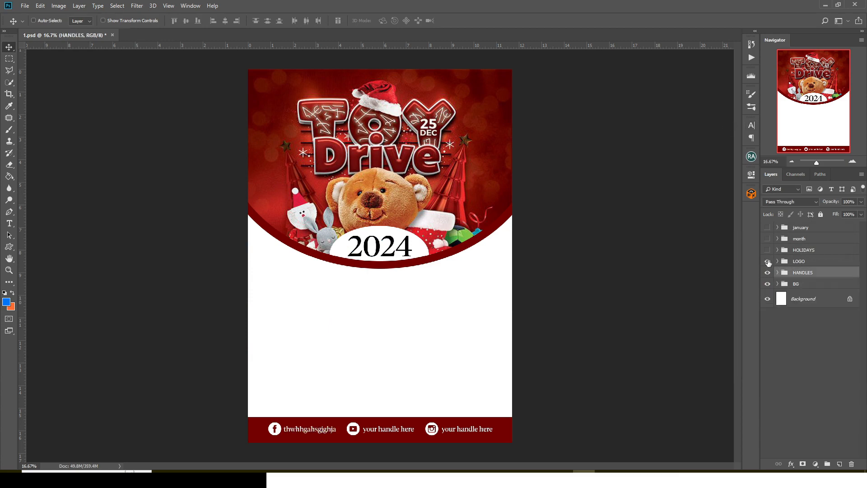
click(767, 261)
click(768, 251)
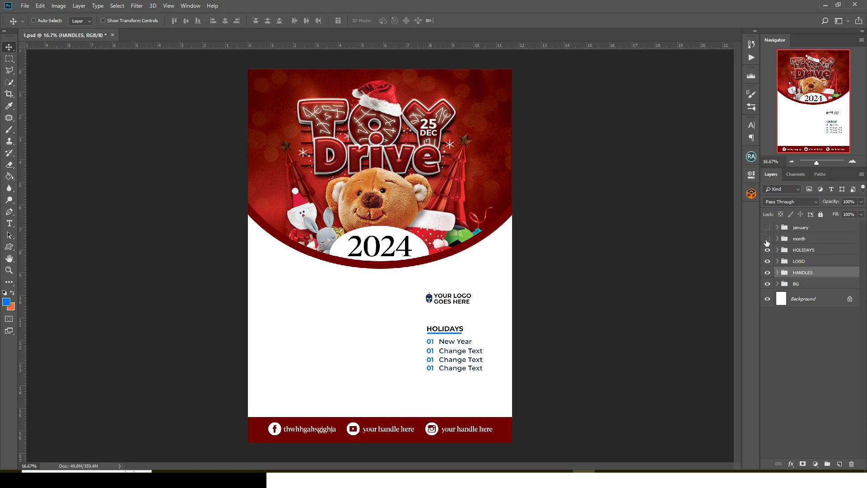
Change the date number of the second entry in the HOLIDAYS list to 02.
click(777, 250)
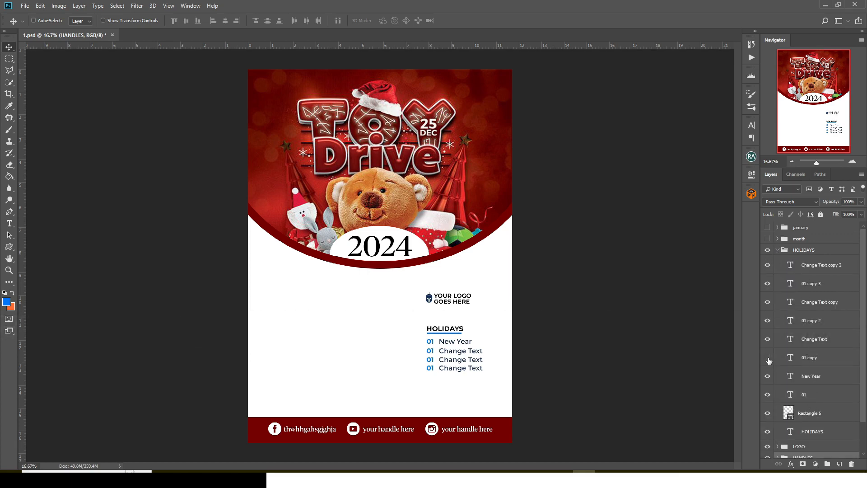
double_click(792, 358)
text(02)
key(ctrl+Return)
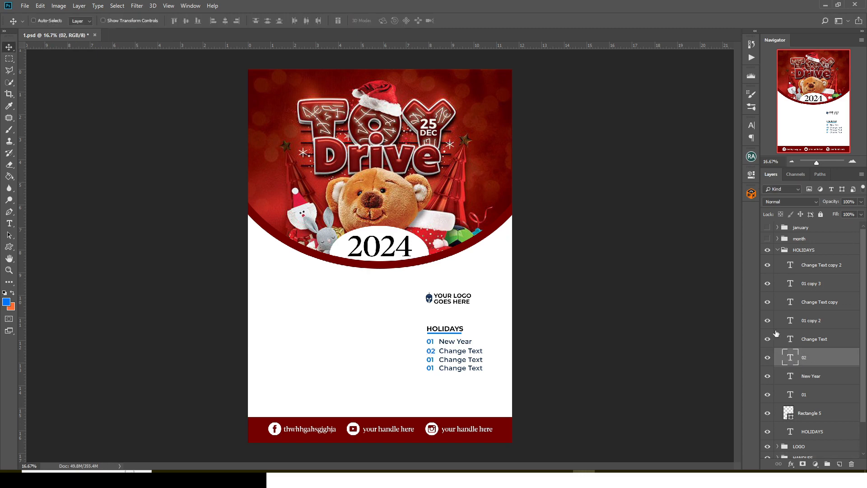
Recolor the 02 date number in the holidays list to the dark red sampled from the curved border.
click(751, 125)
click(724, 179)
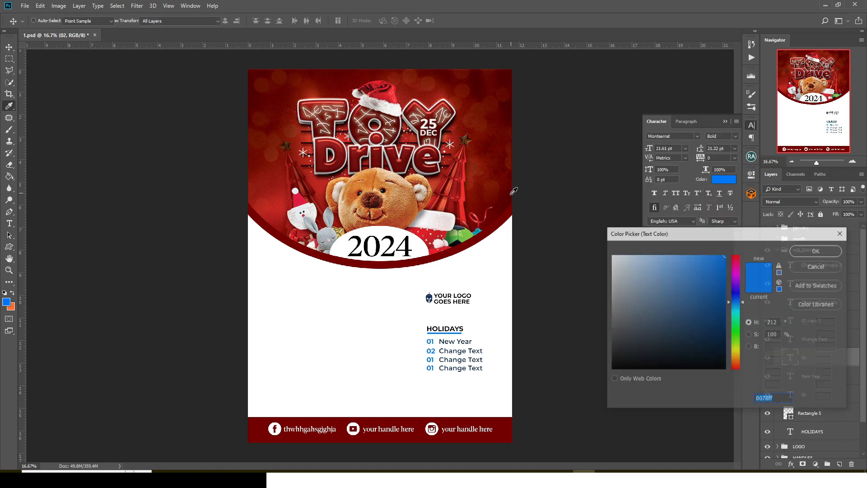
click(498, 224)
click(817, 250)
Make the month group visible and toggle its 01, January and Rectangle 4 copy layers to check what each covers.
click(777, 250)
click(767, 239)
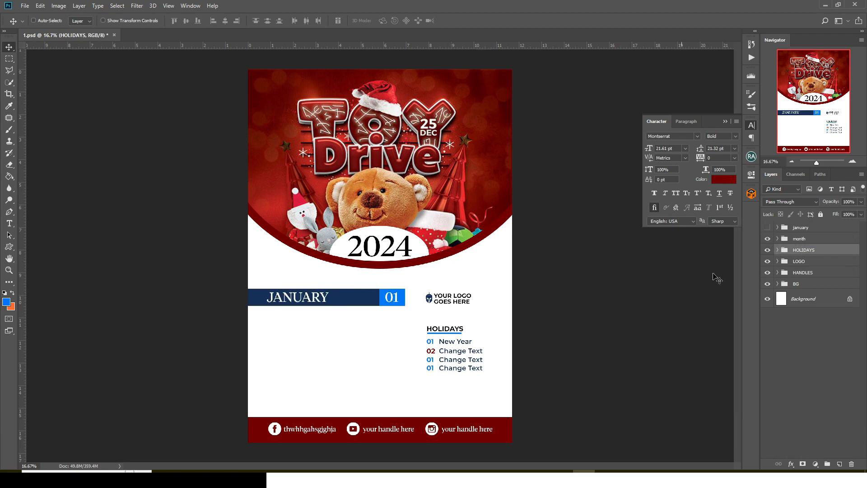
click(777, 238)
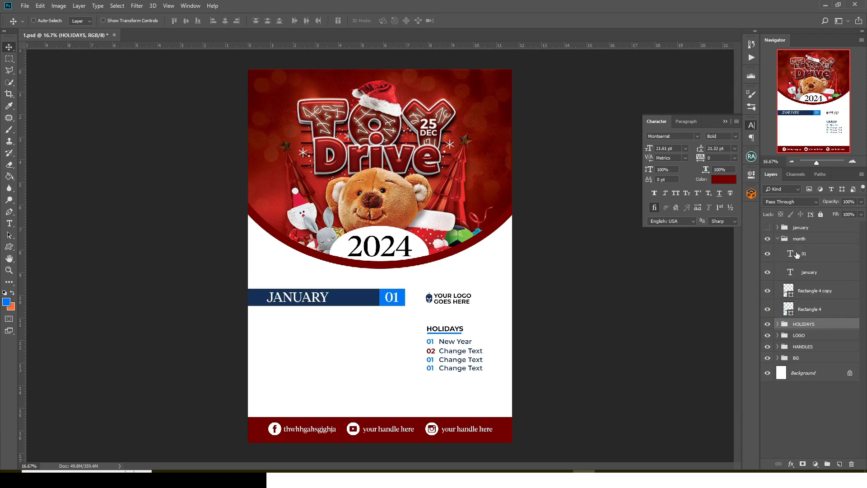
click(768, 254)
click(768, 254)
click(767, 273)
click(767, 291)
click(768, 291)
Recolor the Rectangle 4 copy bar behind JANUARY to dark red 750000, sampled from the curved border.
double_click(790, 294)
click(487, 230)
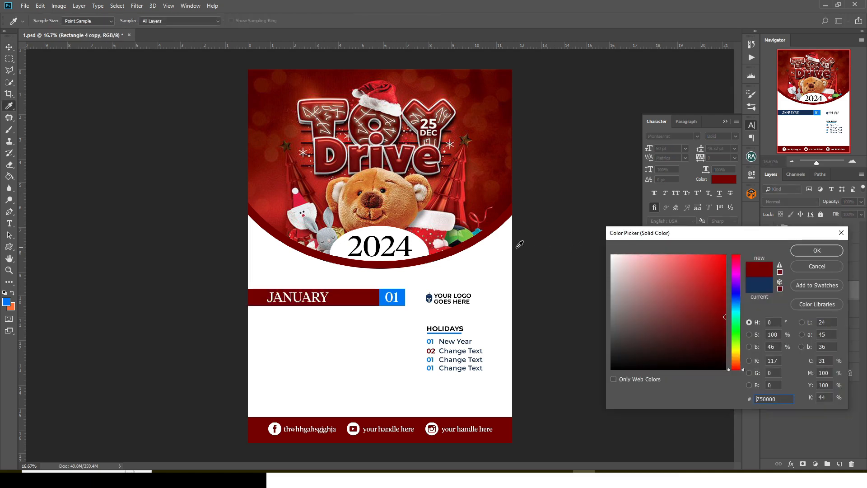
click(816, 251)
Recolor the Rectangle 4 box behind the month number 01 to bright red.
click(808, 309)
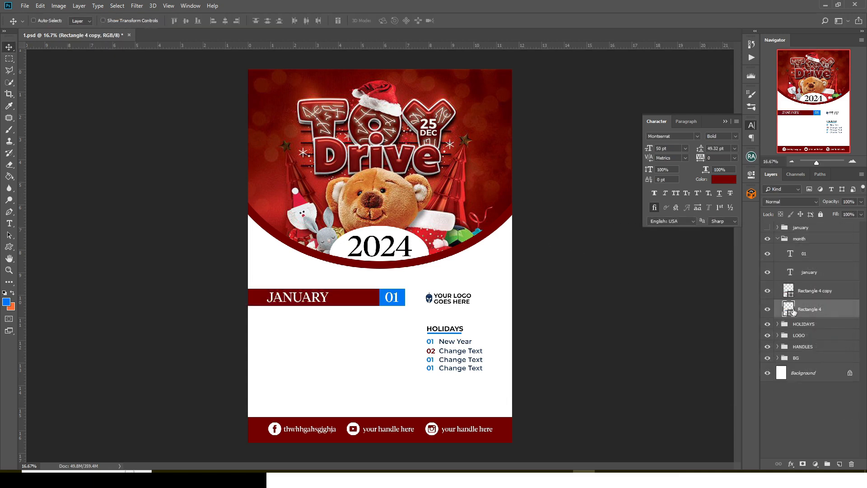
key(v)
click(357, 296)
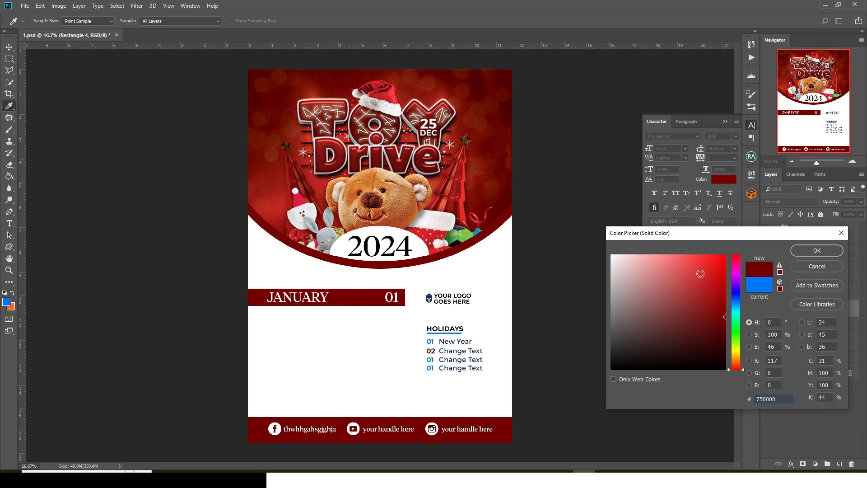
drag(711, 264, 723, 257)
click(811, 250)
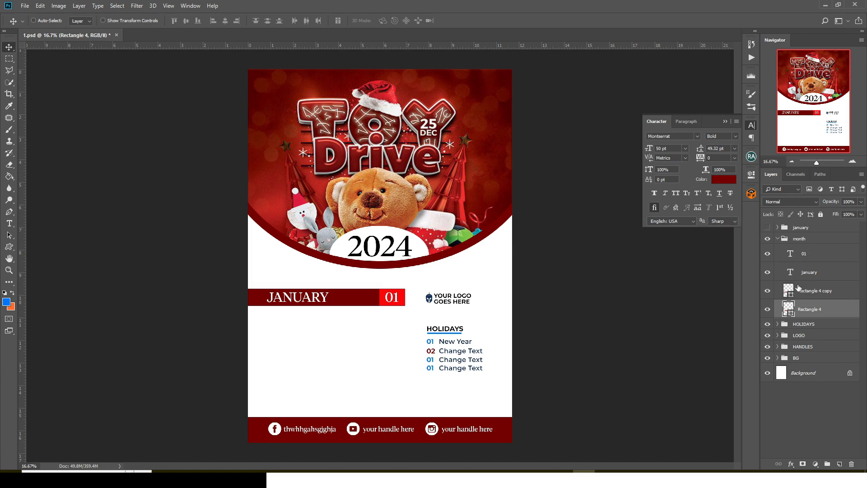
Collapse the month group, make the january date grid visible, and expand its group down to the weekday layers.
click(777, 240)
click(767, 227)
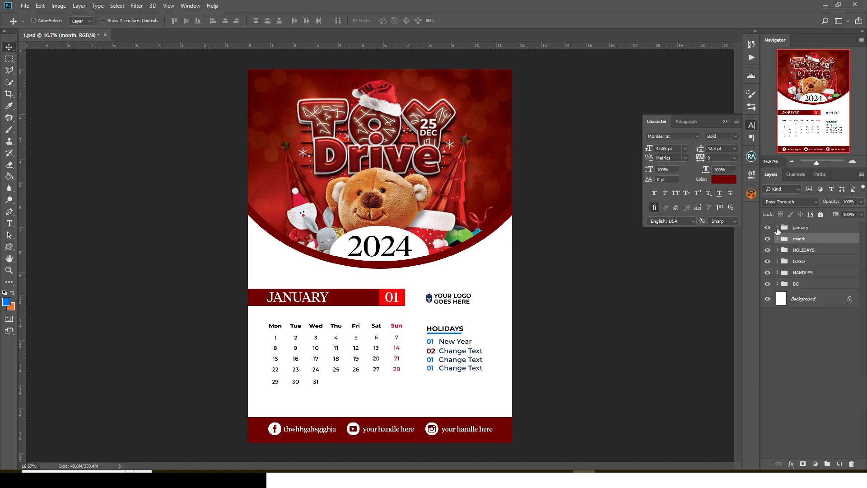
click(777, 238)
scroll(840, 306, down, 3)
drag(862, 279, 858, 430)
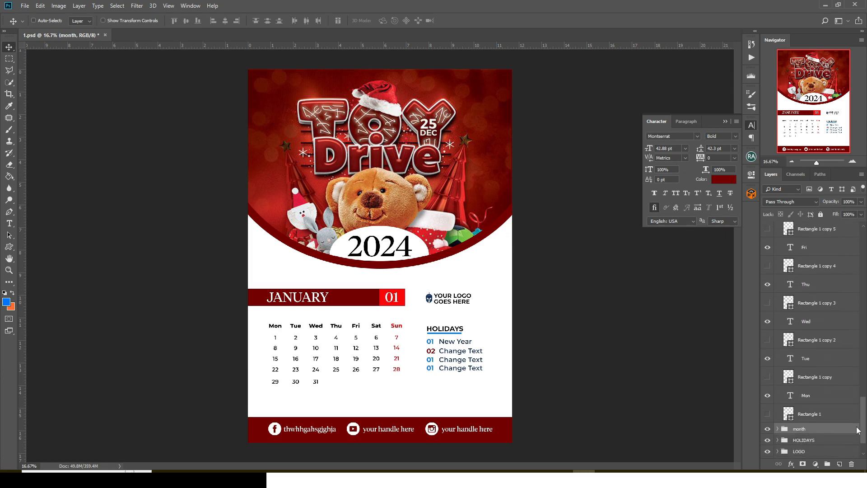
Check the Rectangle 1 copy 2 layer by toggling its visibility, and collapse the january group, leaving it selected with the Character panel closed.
click(767, 340)
click(767, 340)
drag(864, 409, 853, 232)
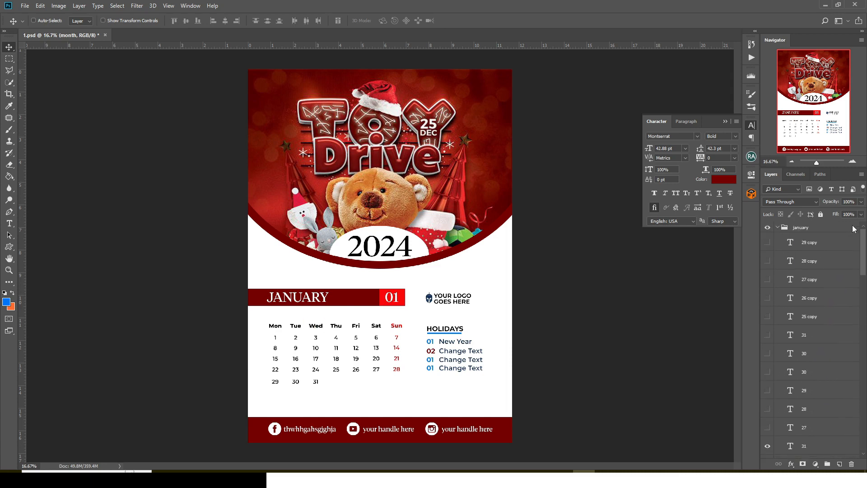
click(777, 227)
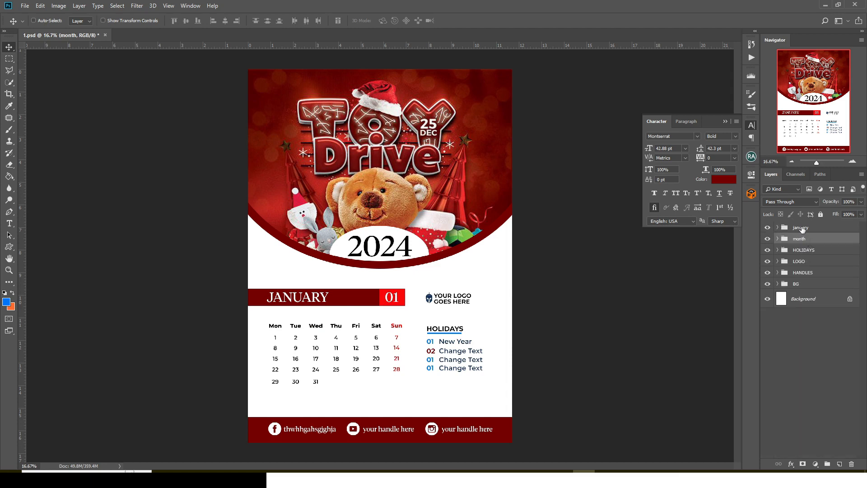
click(725, 121)
click(800, 229)
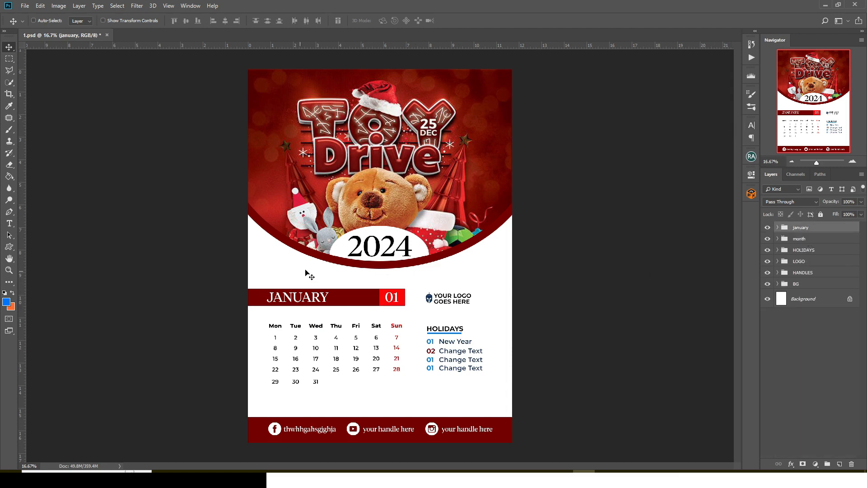
Switch to File Explorer and look through the monthly image and PSD files, 2 through 11, in the PSD PART 12 folder.
mouse_move(447, 467)
click(421, 455)
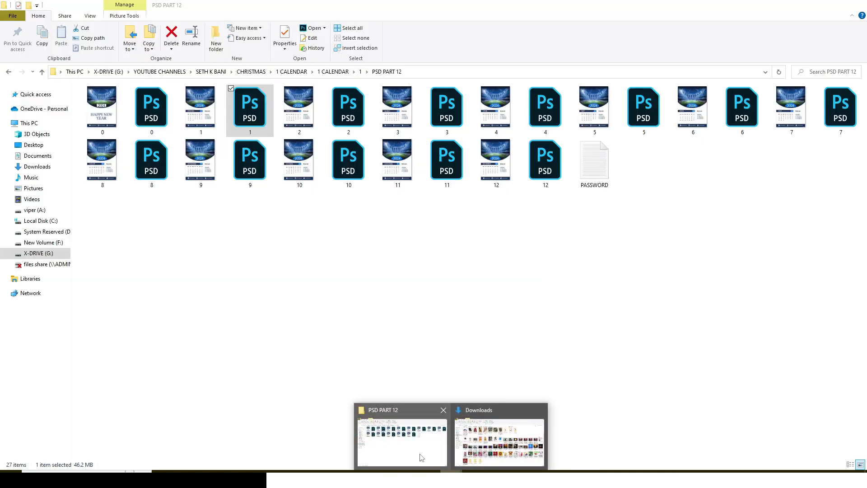
click(300, 120)
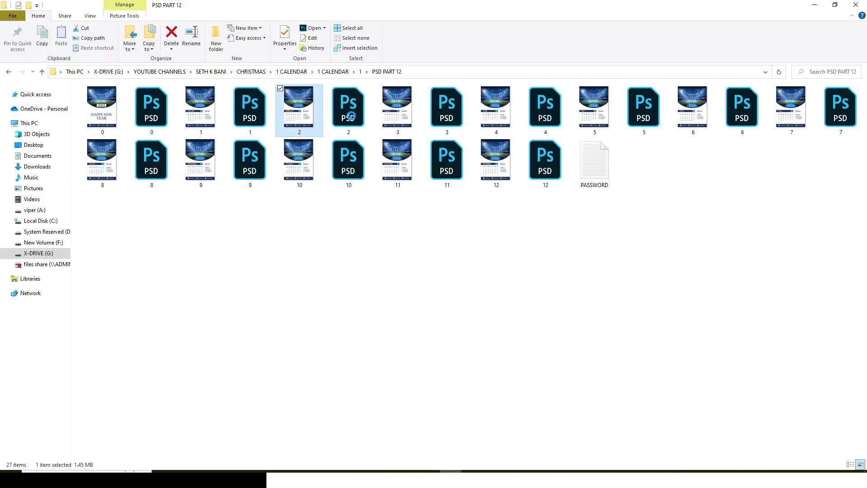
click(446, 113)
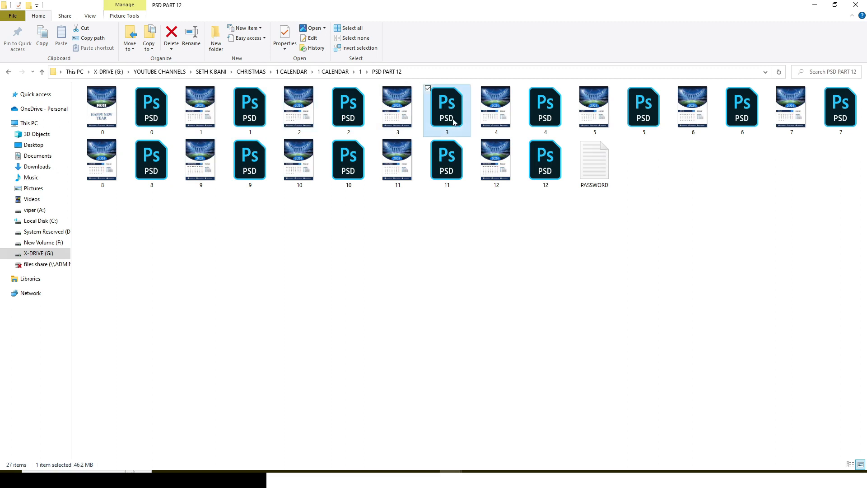
click(501, 115)
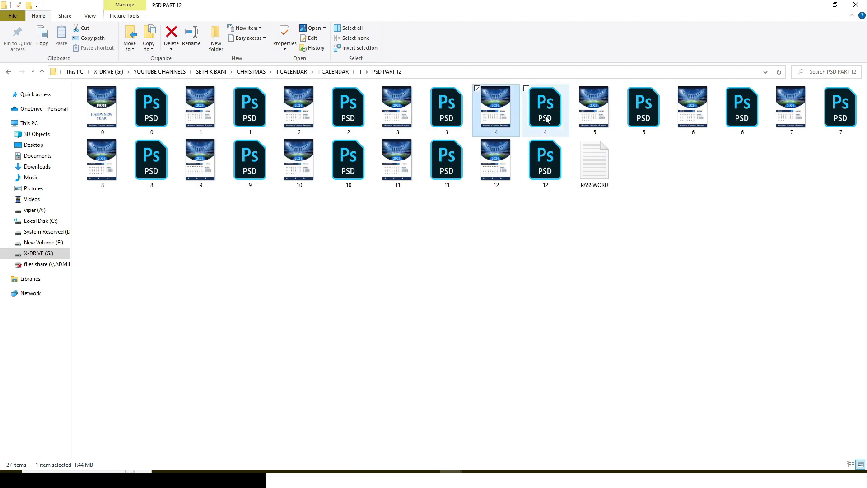
click(598, 118)
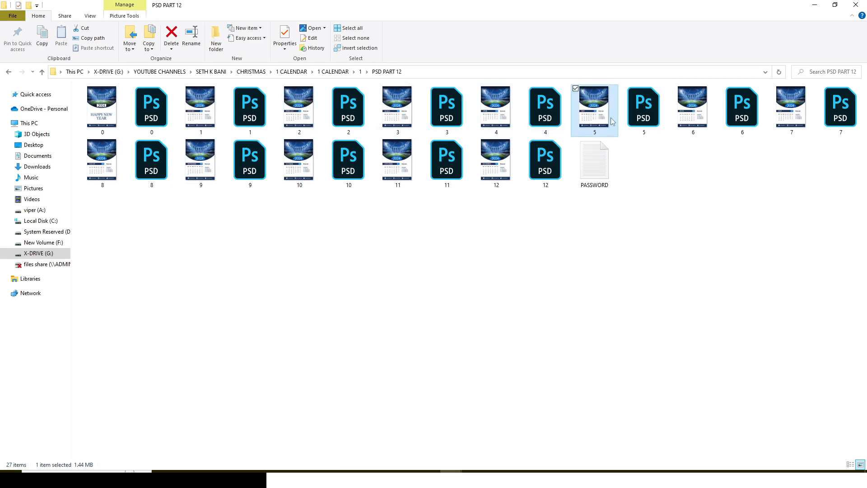
click(714, 118)
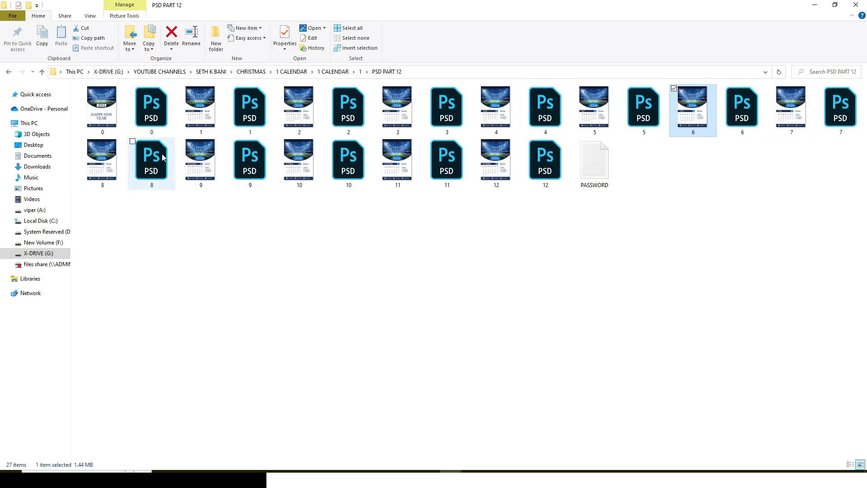
click(249, 160)
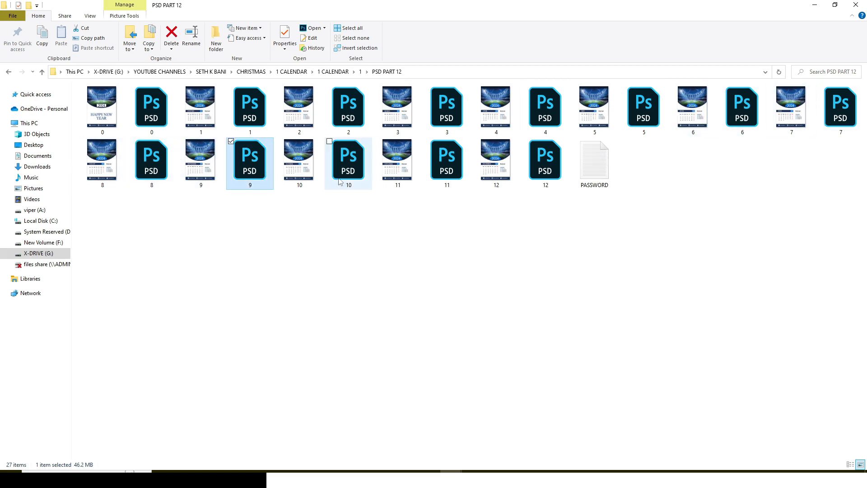
click(454, 172)
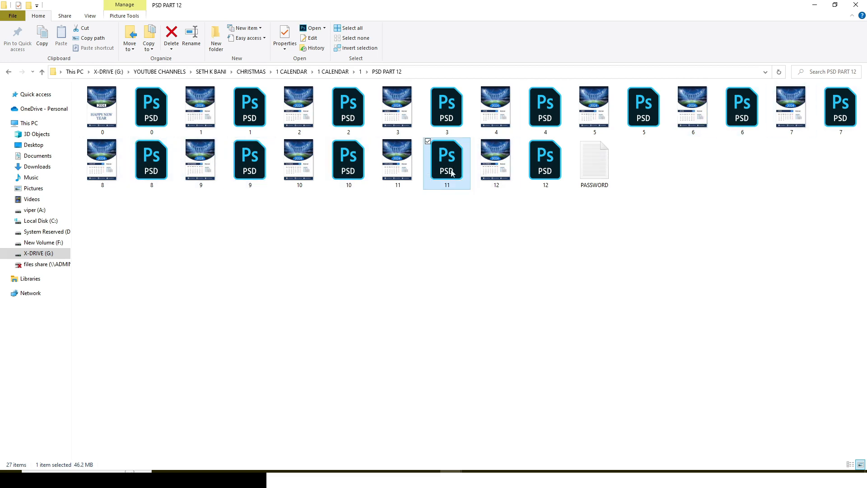
Open the 12.psd calendar page in Photoshop and collapse its DECEMBER group, returning to the 1.psd document.
click(543, 171)
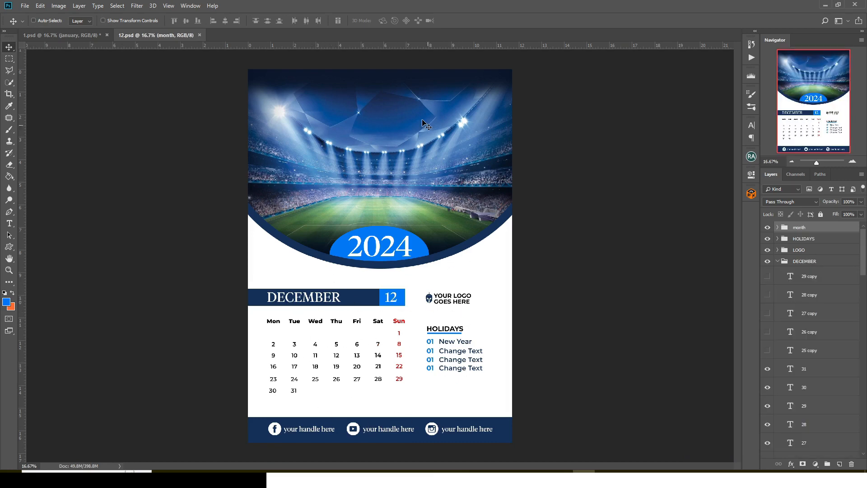
click(777, 261)
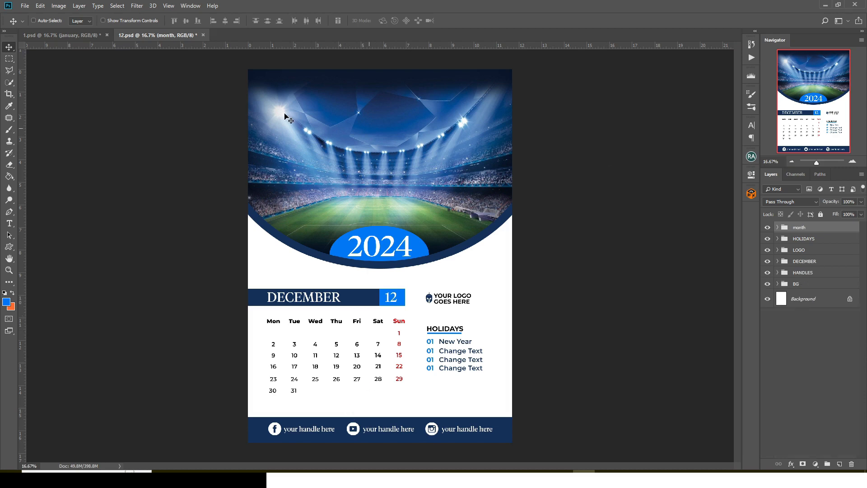
click(80, 36)
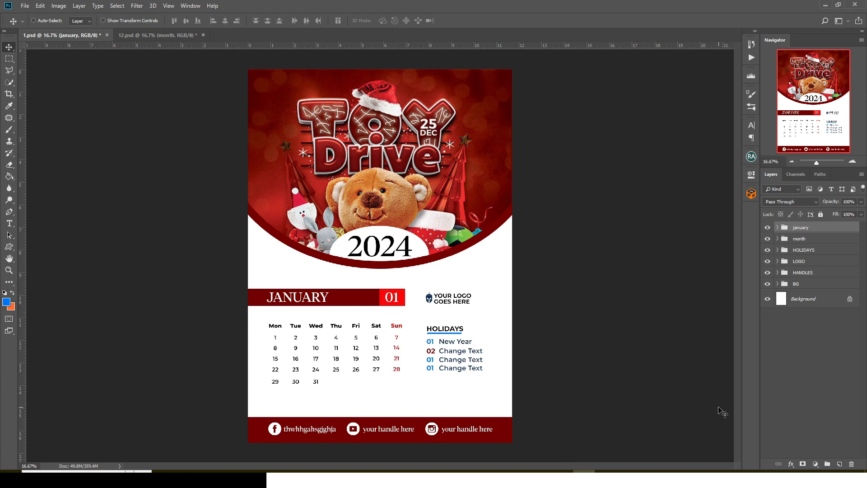
Switch to File Explorer and view the all.jpg overview in parent folder 1, closing it and selecting the PSD PART 12 folder.
mouse_move(450, 471)
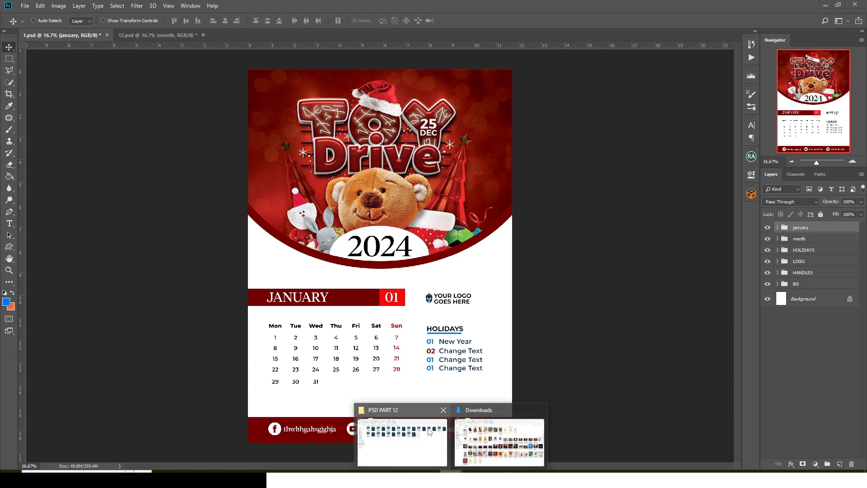
click(424, 433)
click(8, 72)
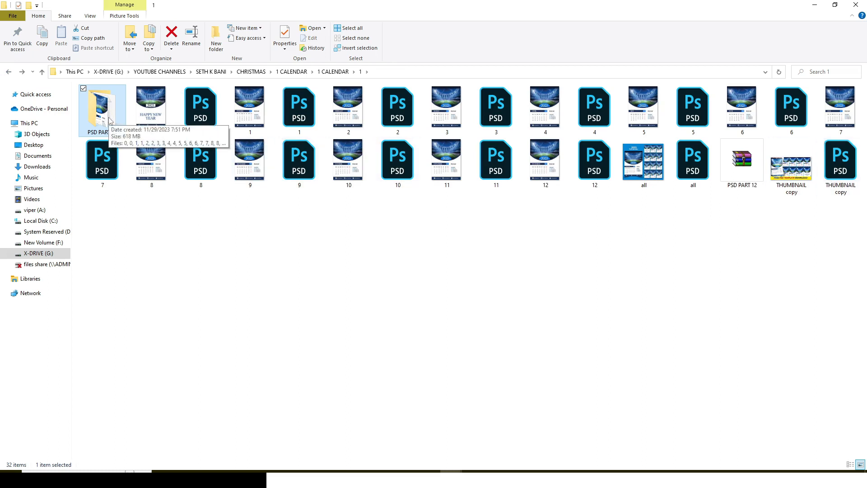
click(630, 165)
double_click(630, 165)
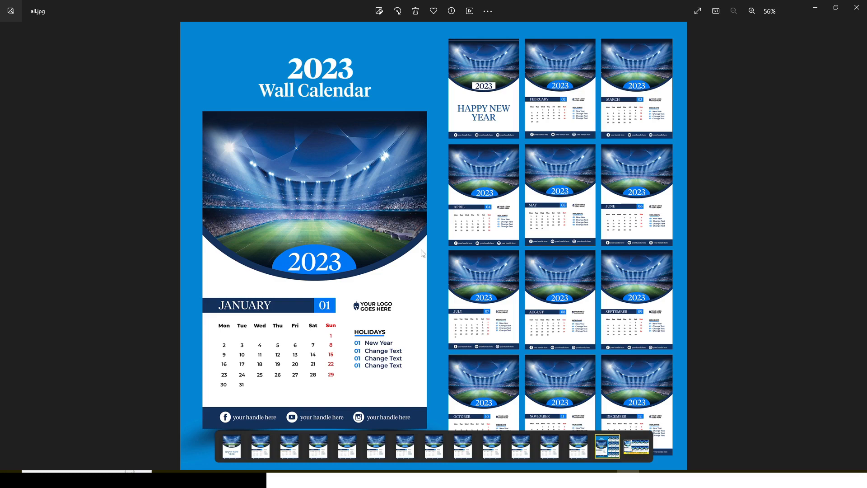
click(856, 7)
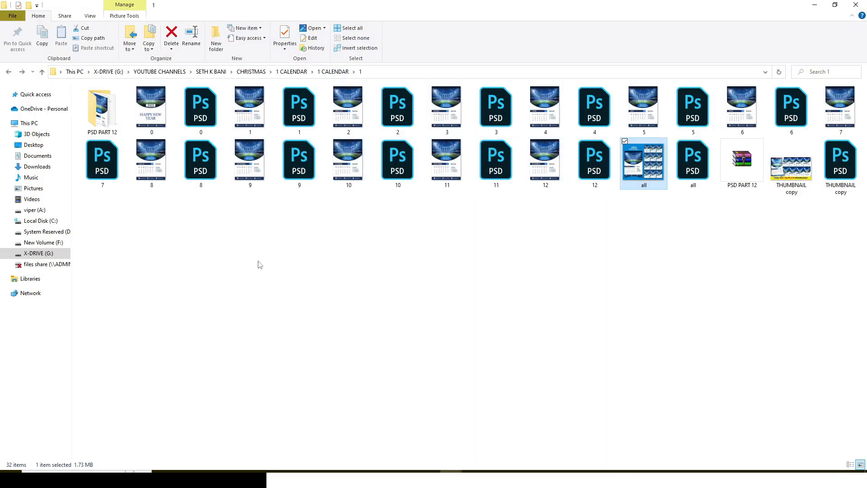
click(100, 128)
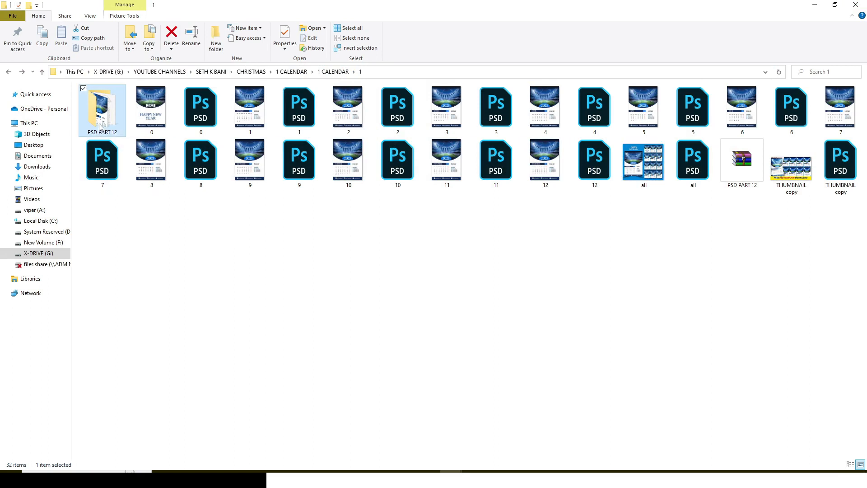